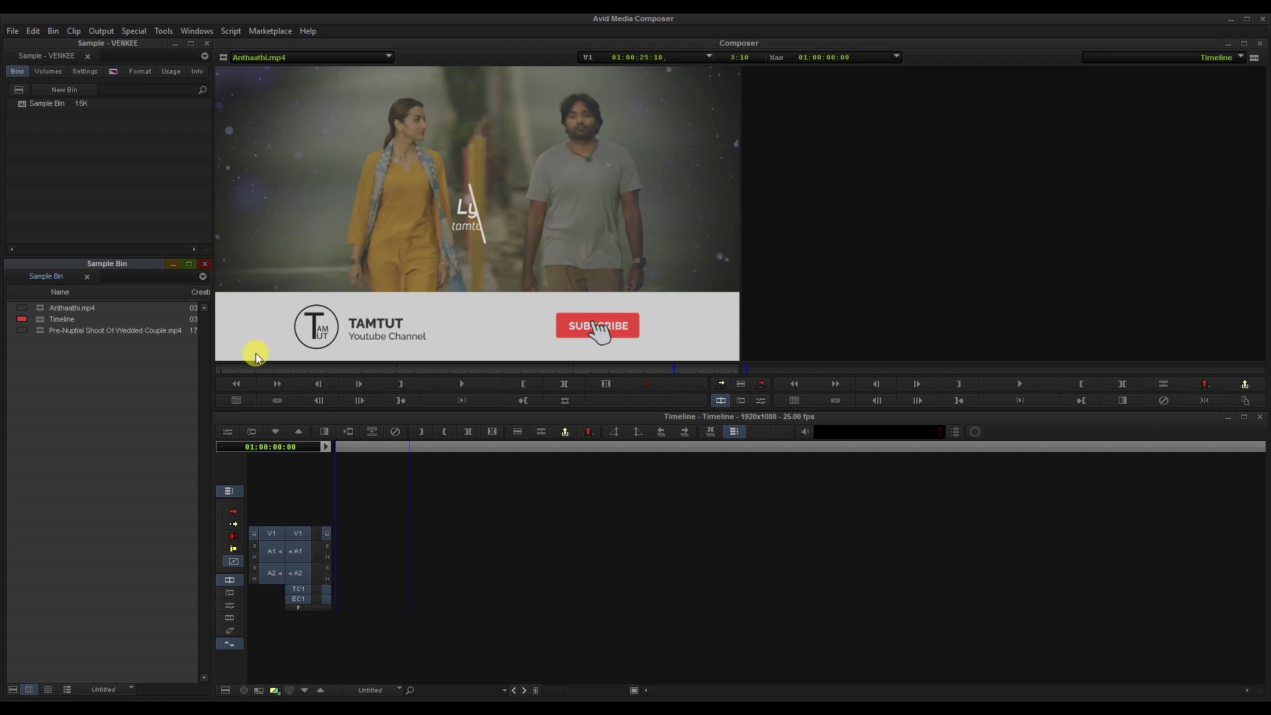
Scrub Anthaathi.mp4 in the Source monitor and mark an out point, then an in point
drag(237, 367, 327, 384)
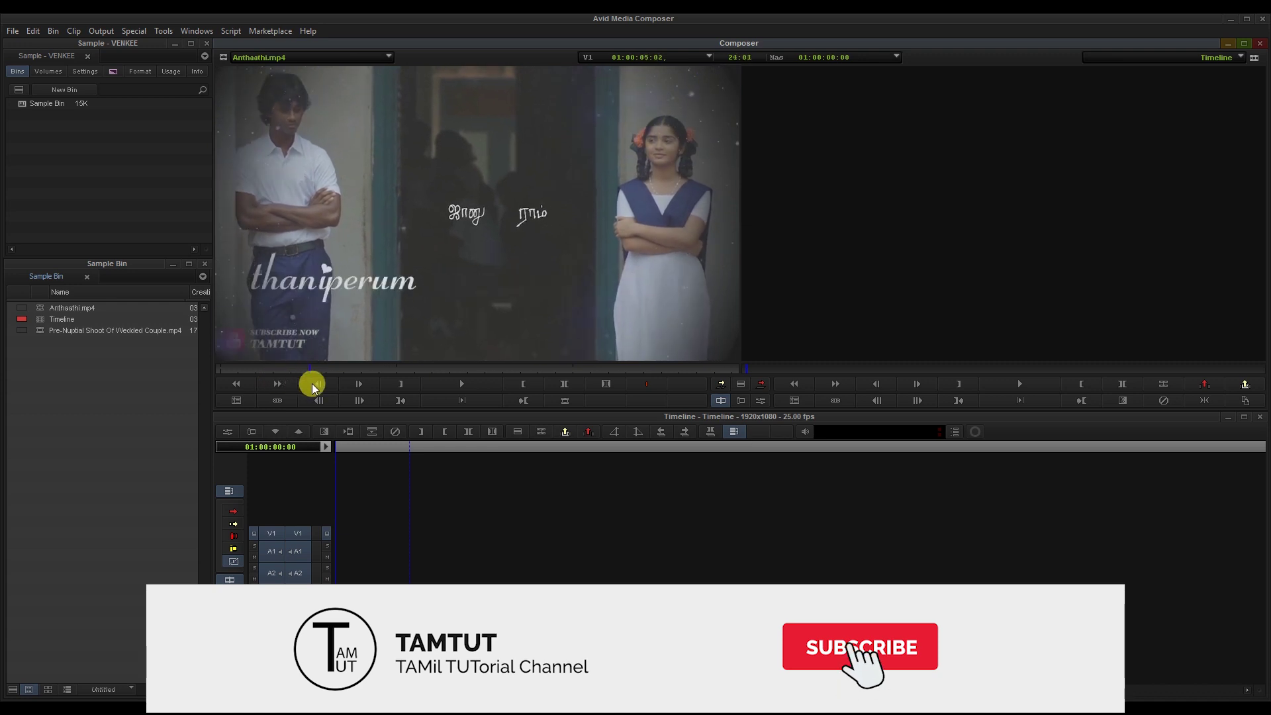
click(409, 380)
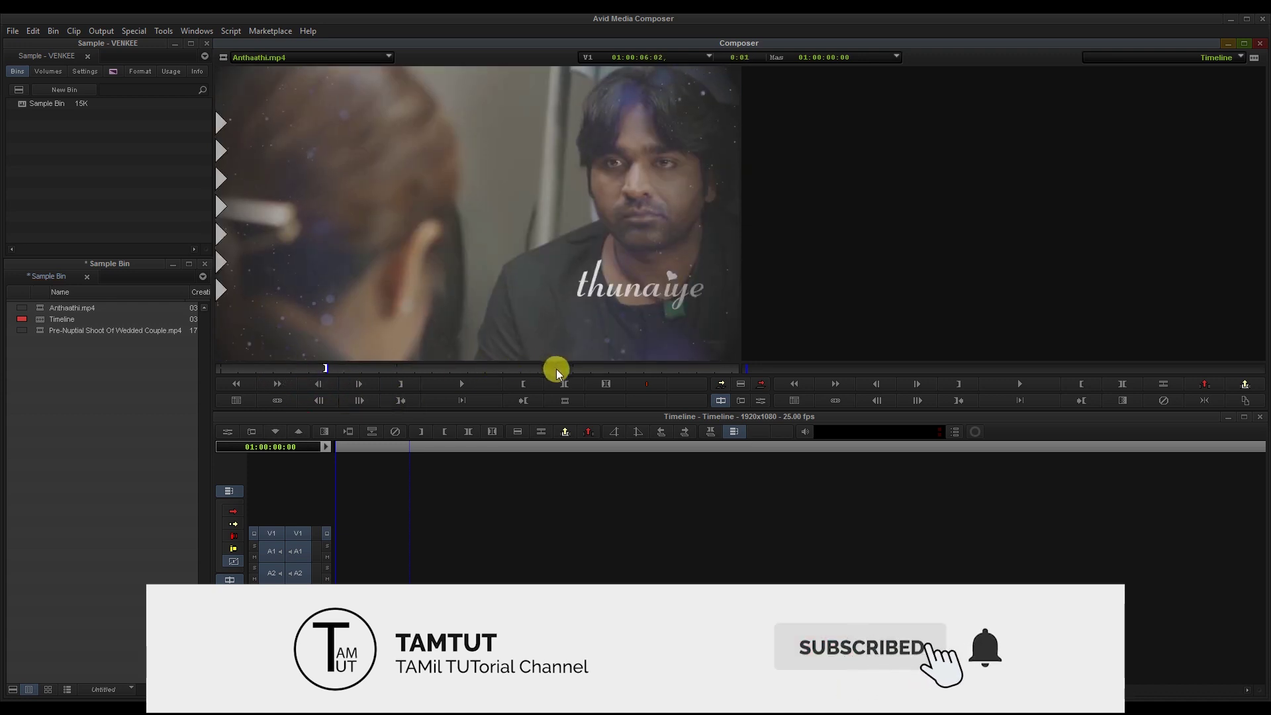
click(565, 370)
click(571, 369)
key(i)
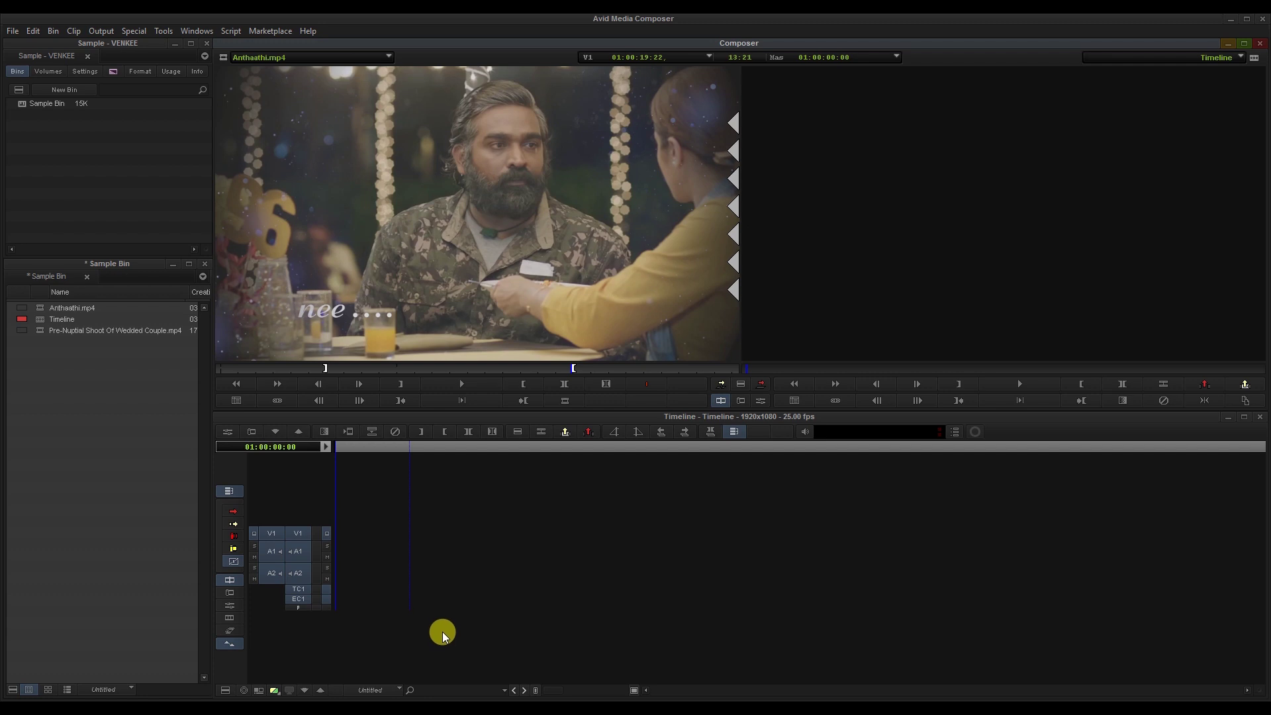
Re-scrub the source to move the in point to 01:00:16:15 and deselect record track A2
mouse_move(348, 369)
mouse_down()
mouse_move(399, 388)
mouse_move(554, 372)
mouse_up()
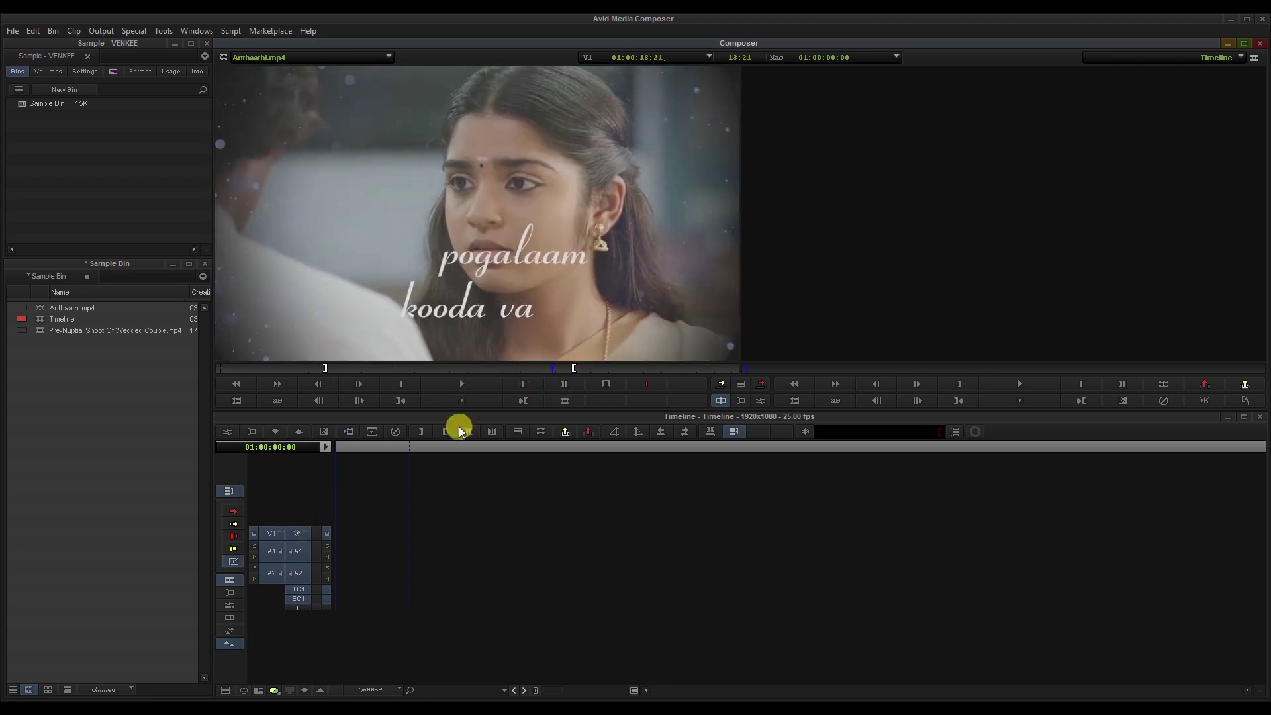
drag(554, 369, 514, 366)
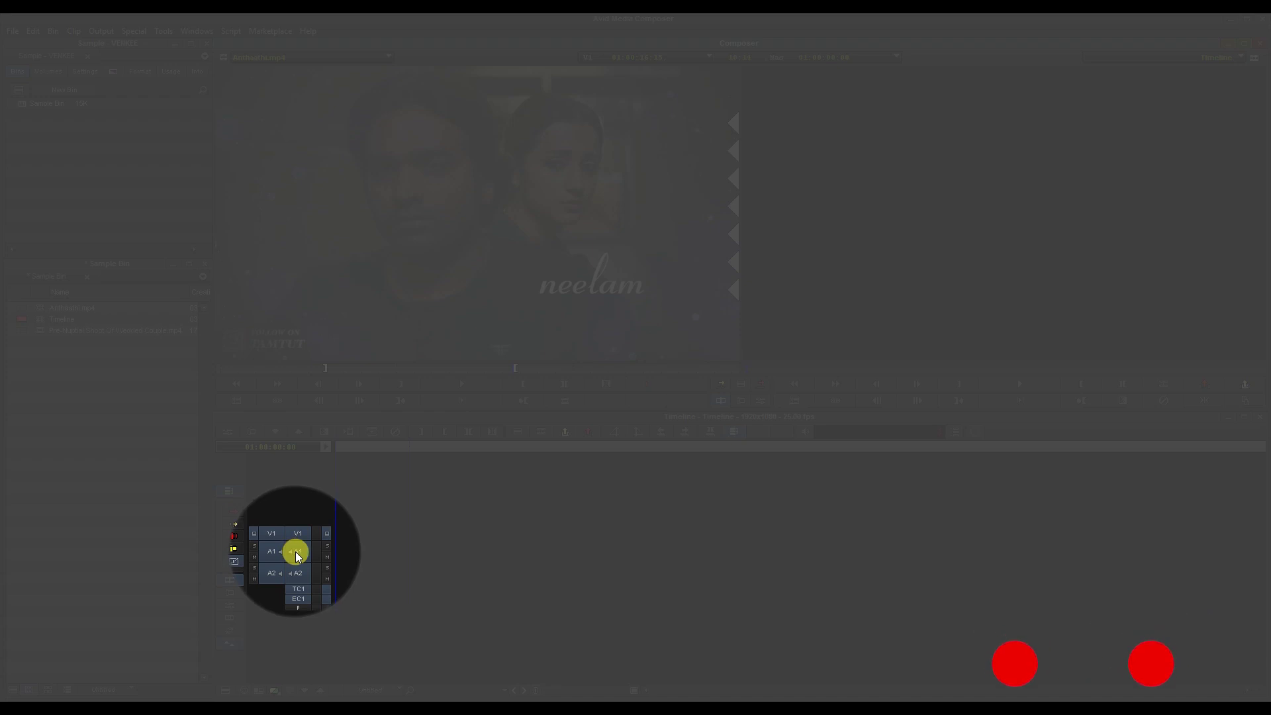
click(301, 577)
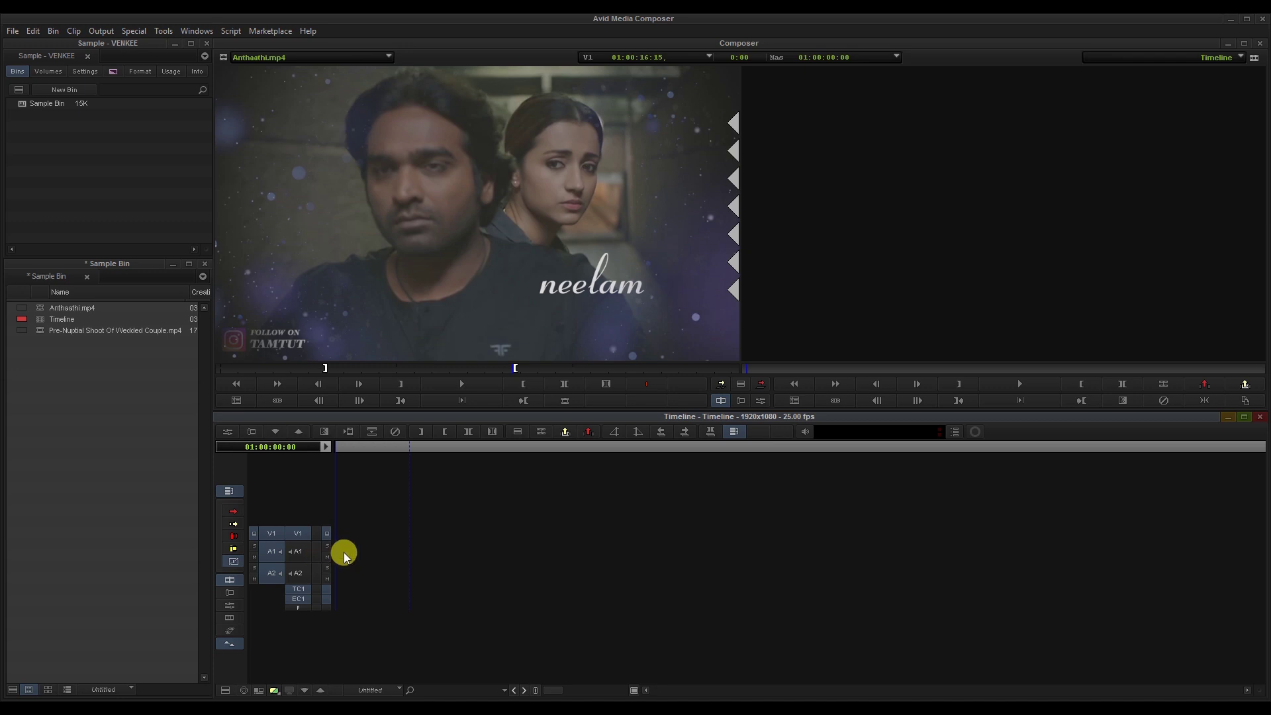
Splice the marked Anthaathi.mp4 video onto V1 and play the edit back
key(v)
key(space)
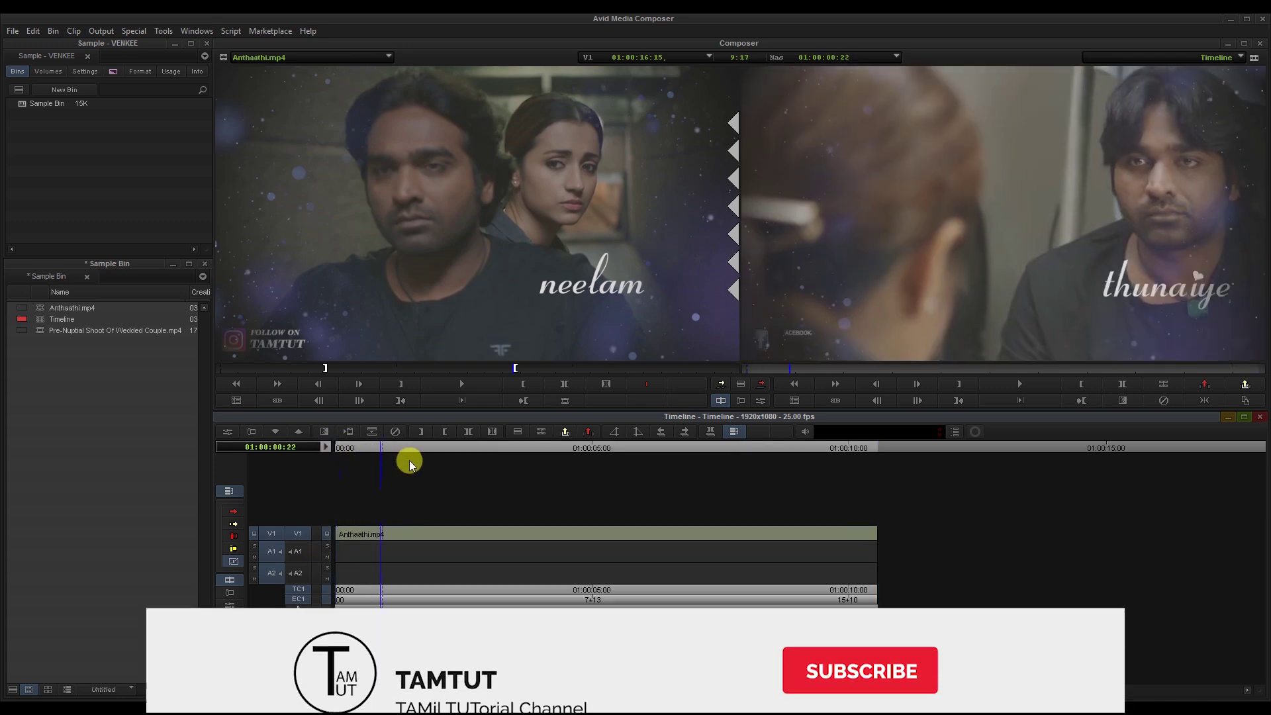
key(Home)
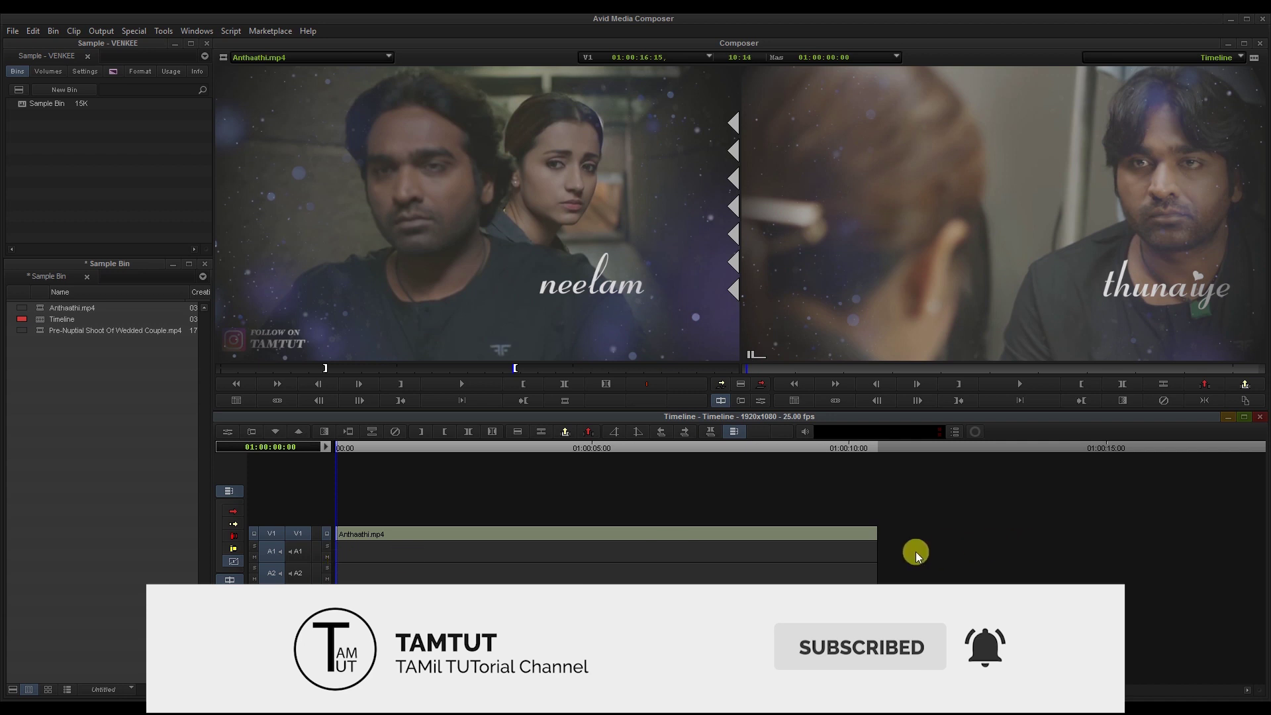
With V1 deselected, splice the source audio onto A1 and A2 after the V1 clip at 01:00:10:00
click(875, 558)
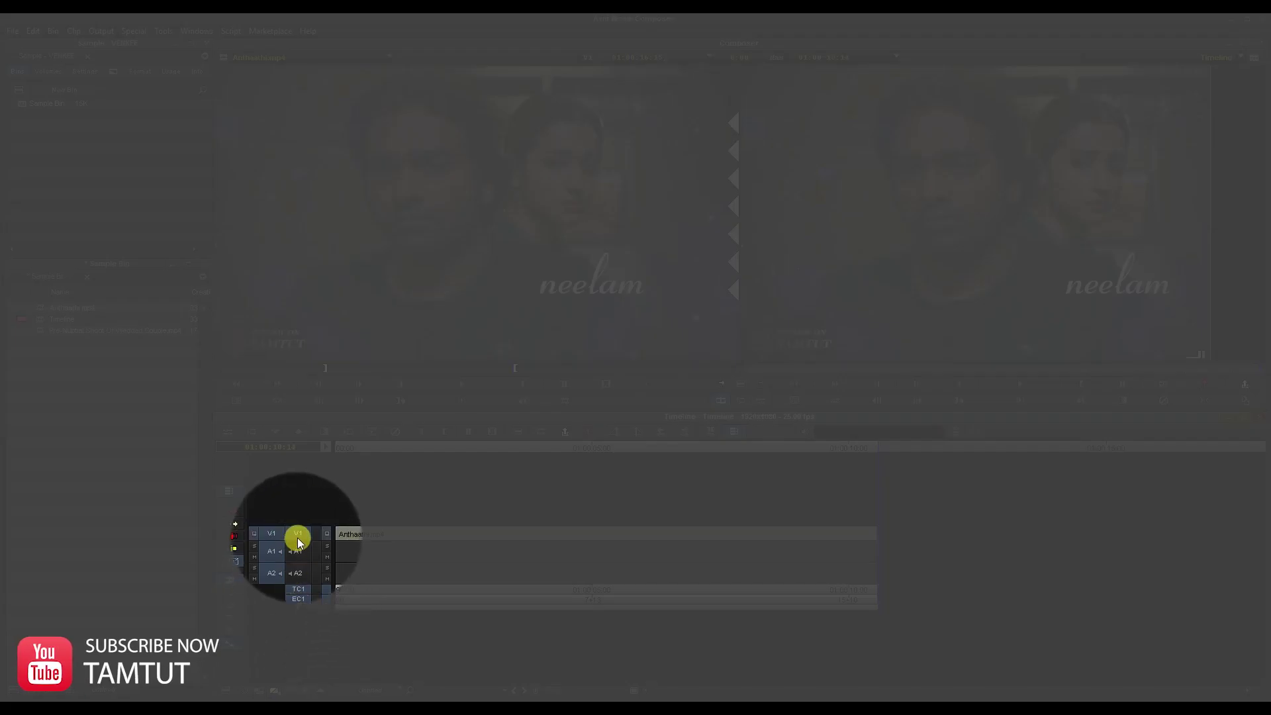
click(298, 537)
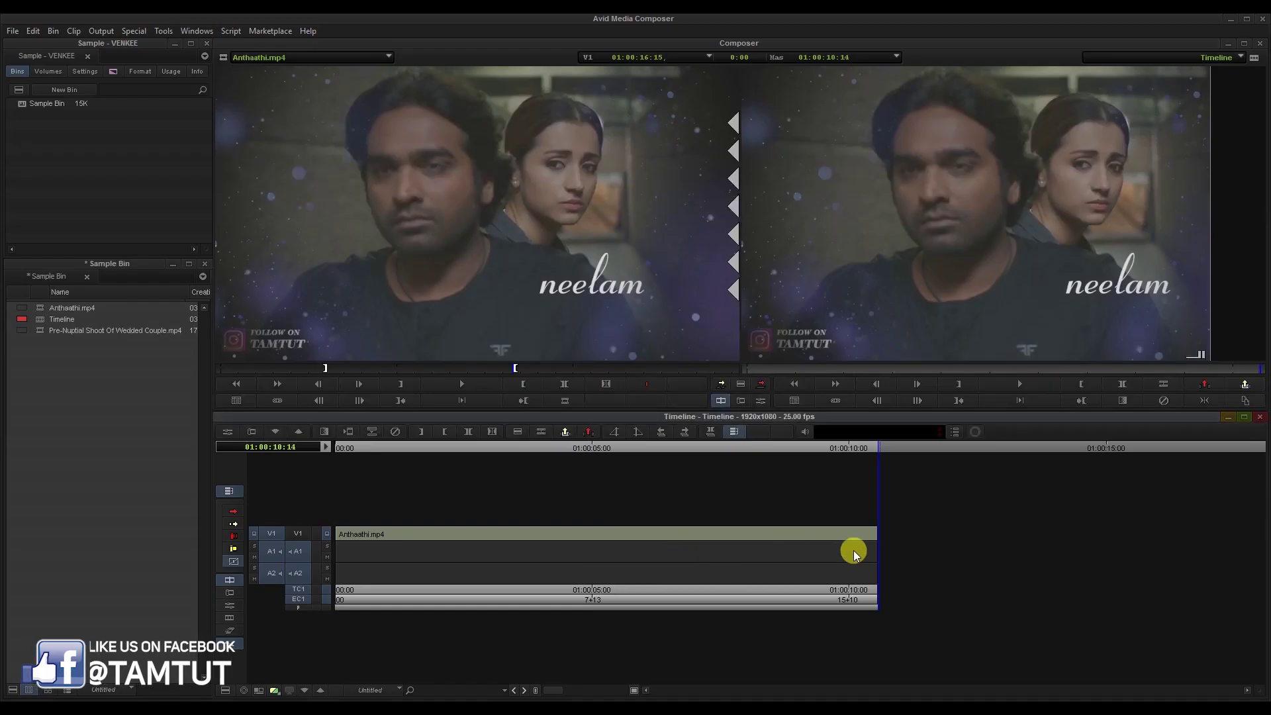
key(v)
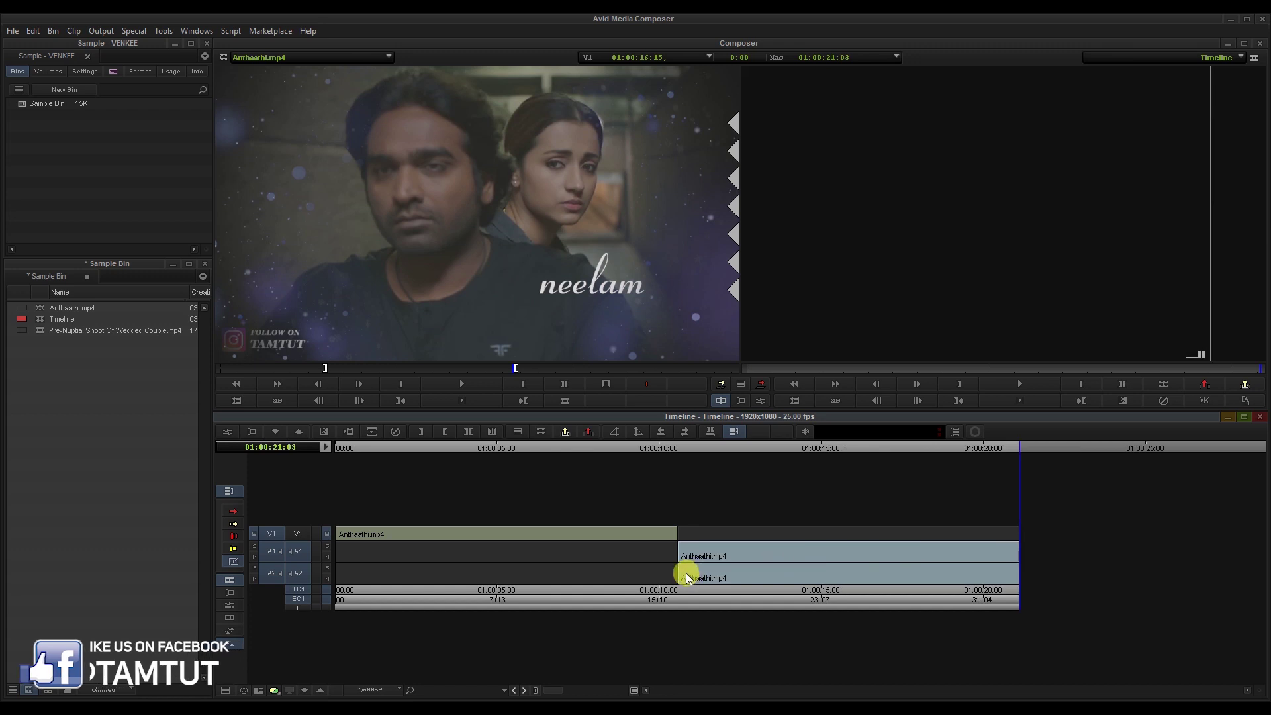
click(677, 571)
mouse_move(692, 448)
mouse_down()
mouse_move(982, 454)
mouse_move(687, 510)
mouse_move(999, 494)
mouse_move(676, 547)
mouse_up()
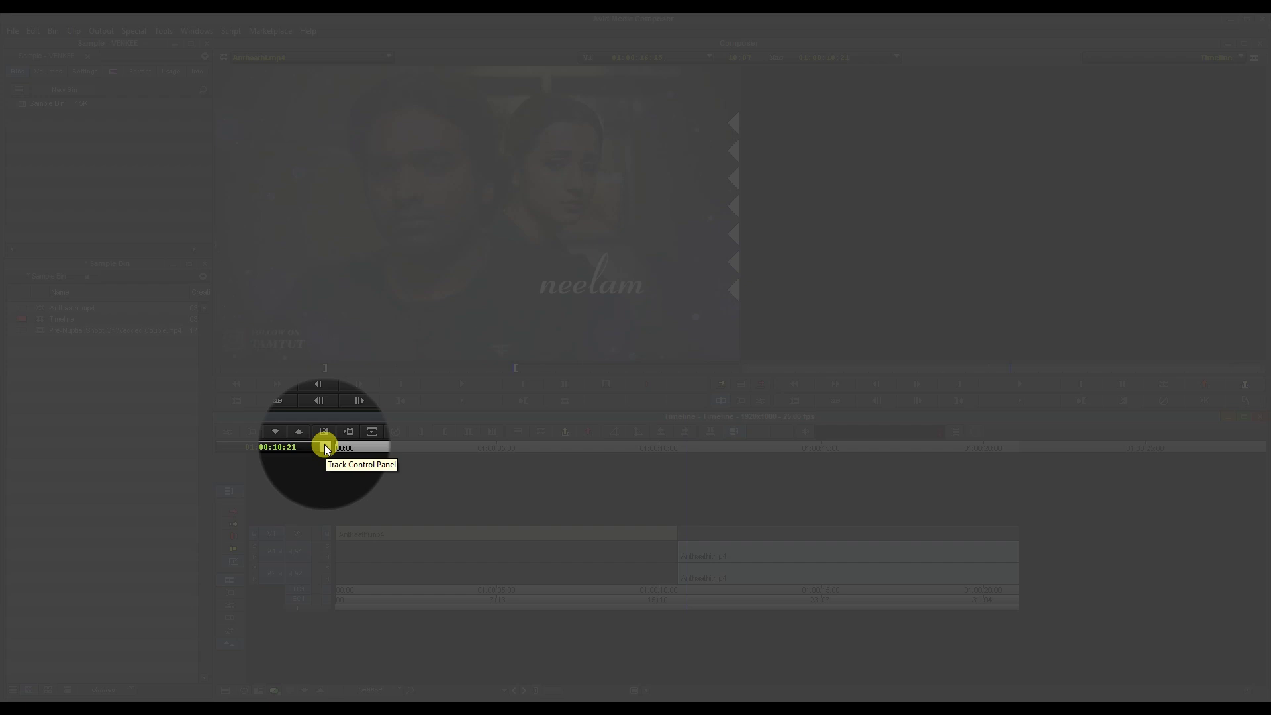
Expand the Track Control Panel and check A1's automation options without changing them
click(326, 445)
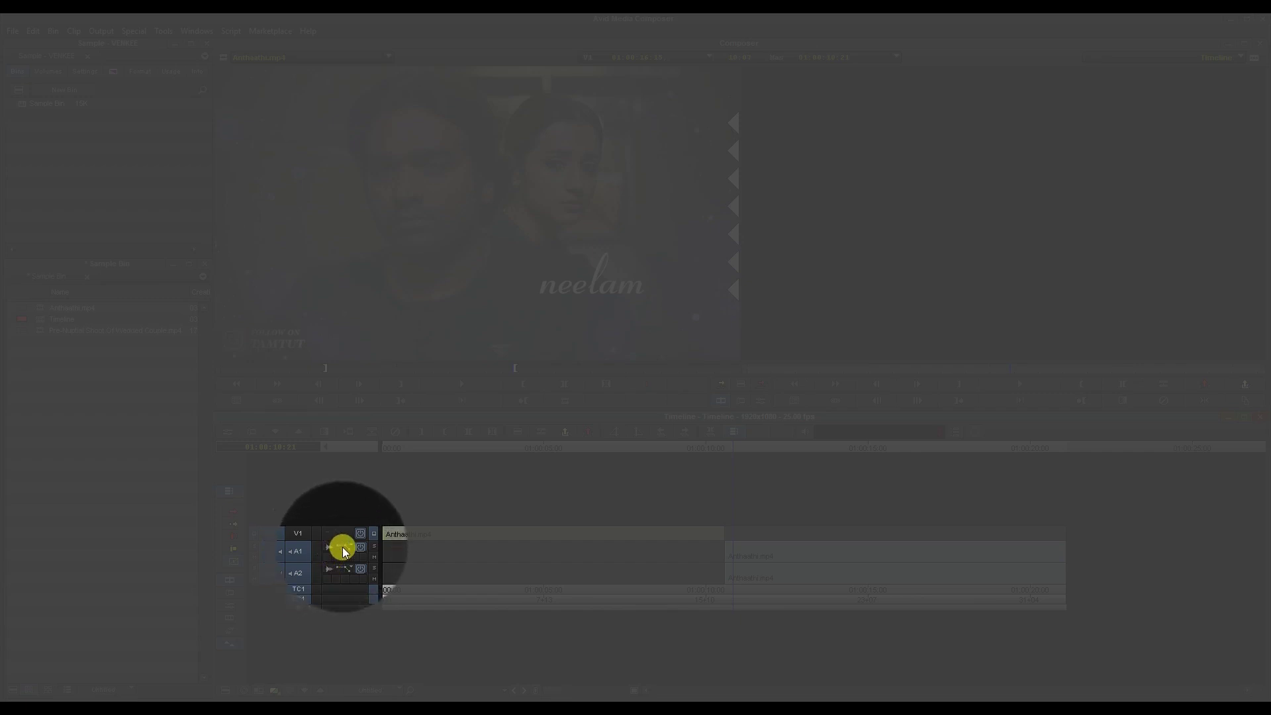
click(344, 549)
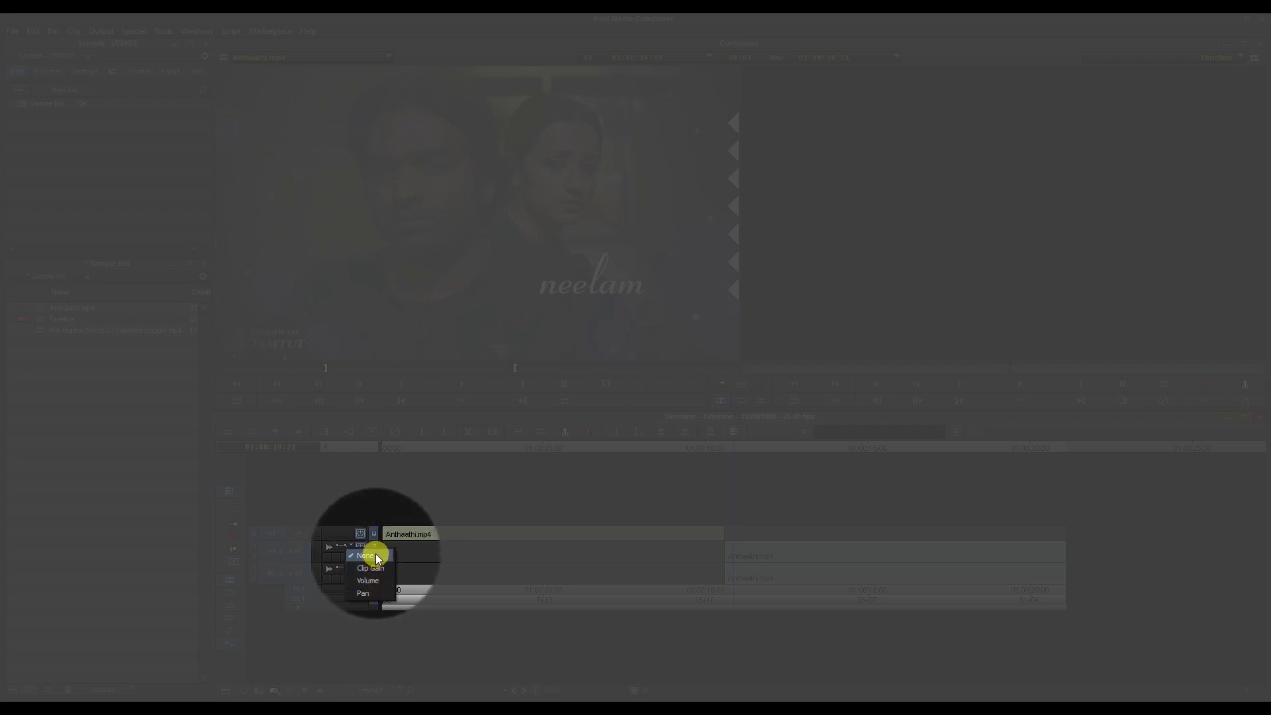
click(346, 535)
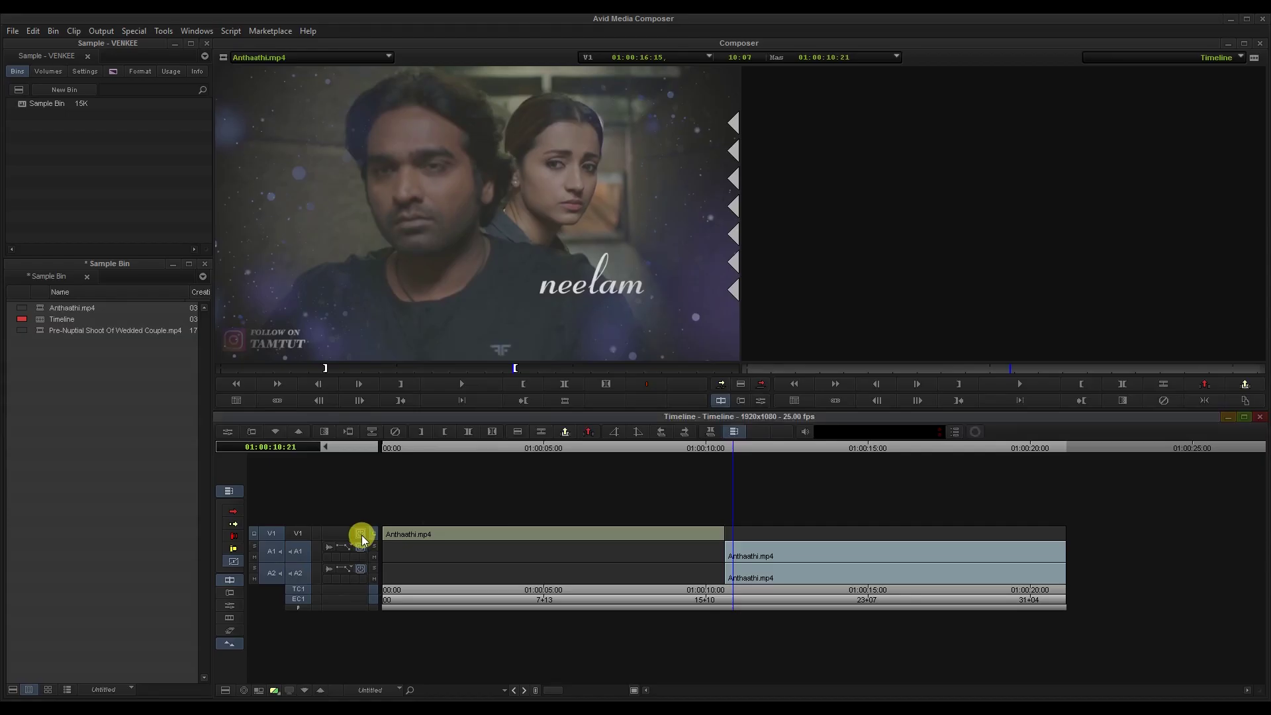
Try the mute and solo toggles on V1, A1 and A2
click(362, 536)
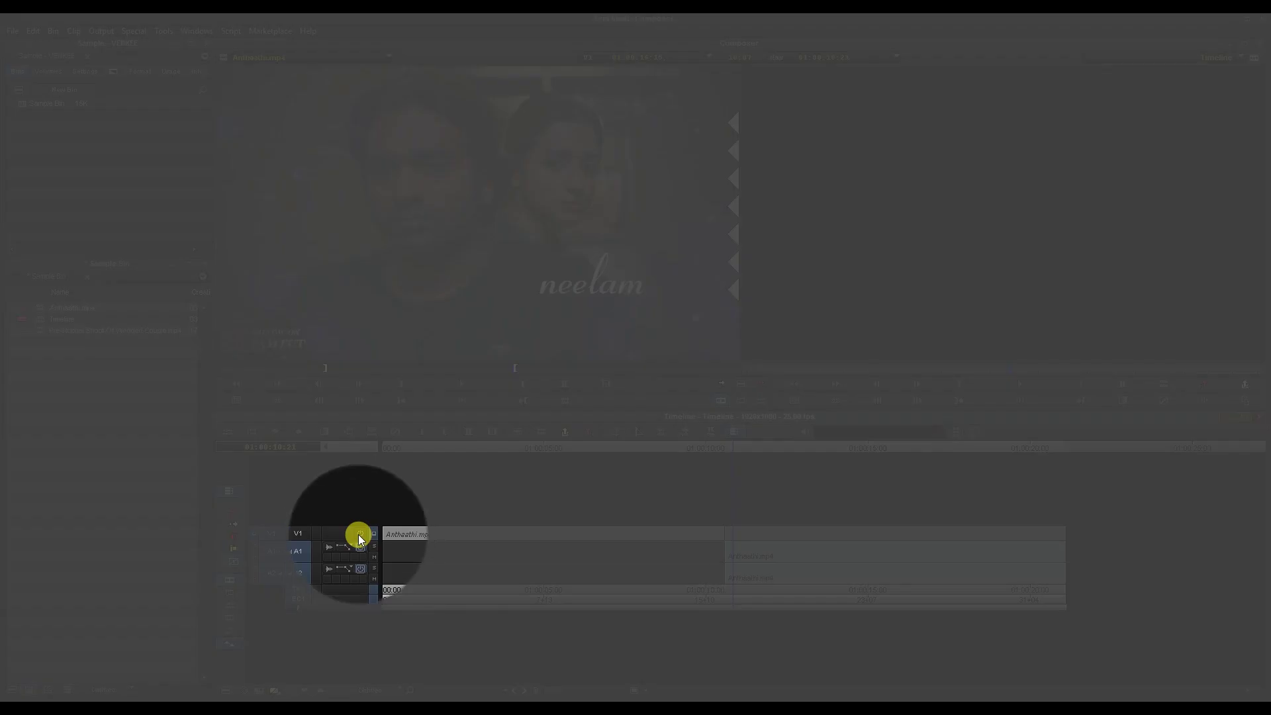
click(361, 533)
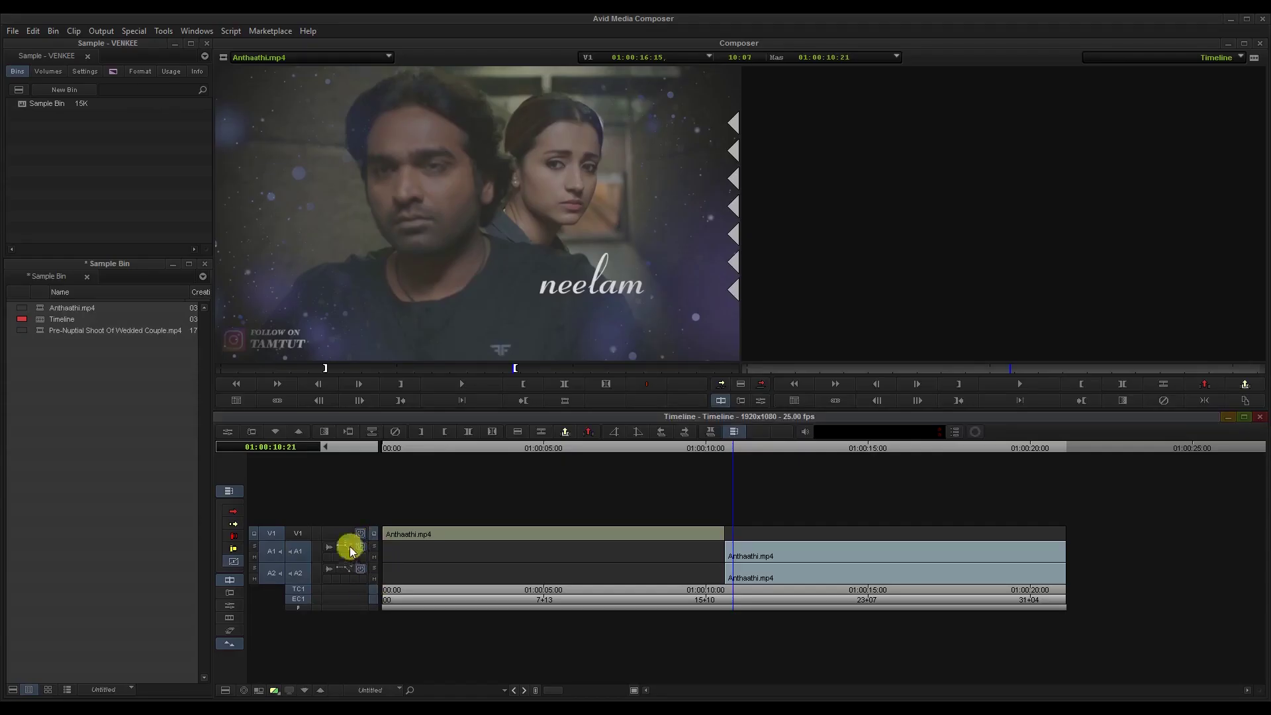
click(360, 546)
click(363, 570)
click(362, 566)
click(363, 549)
click(375, 547)
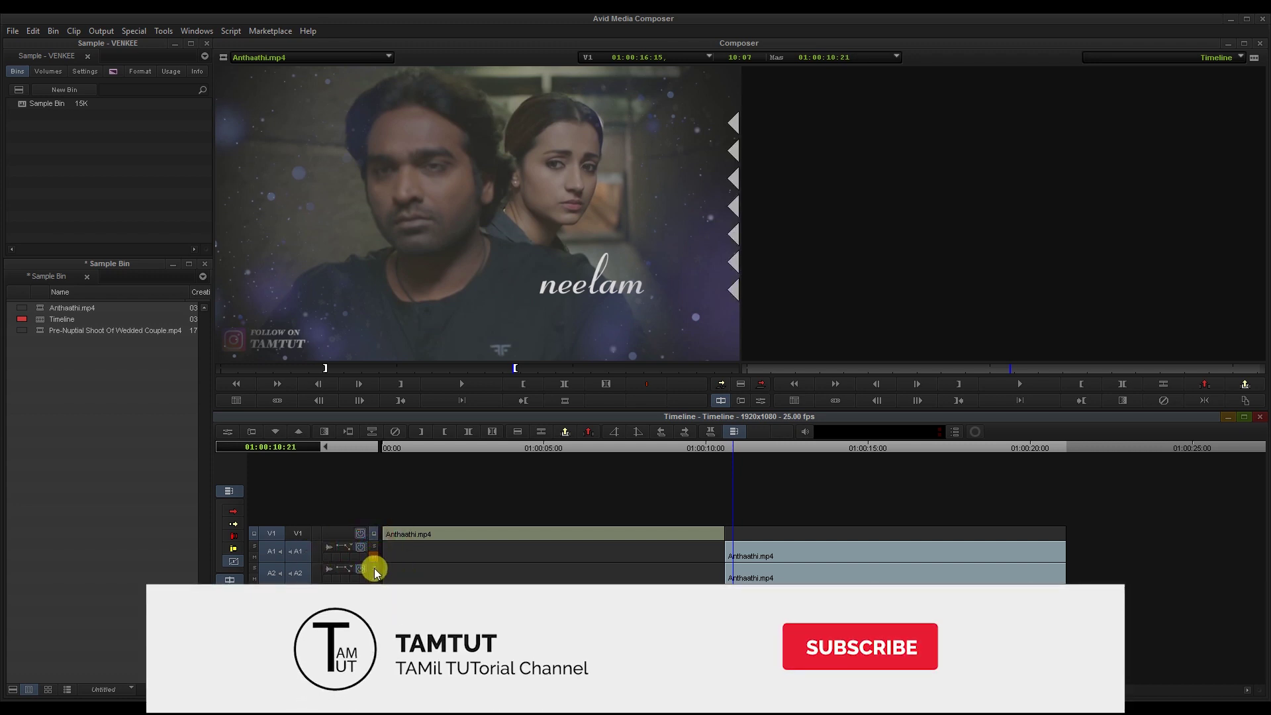
click(373, 556)
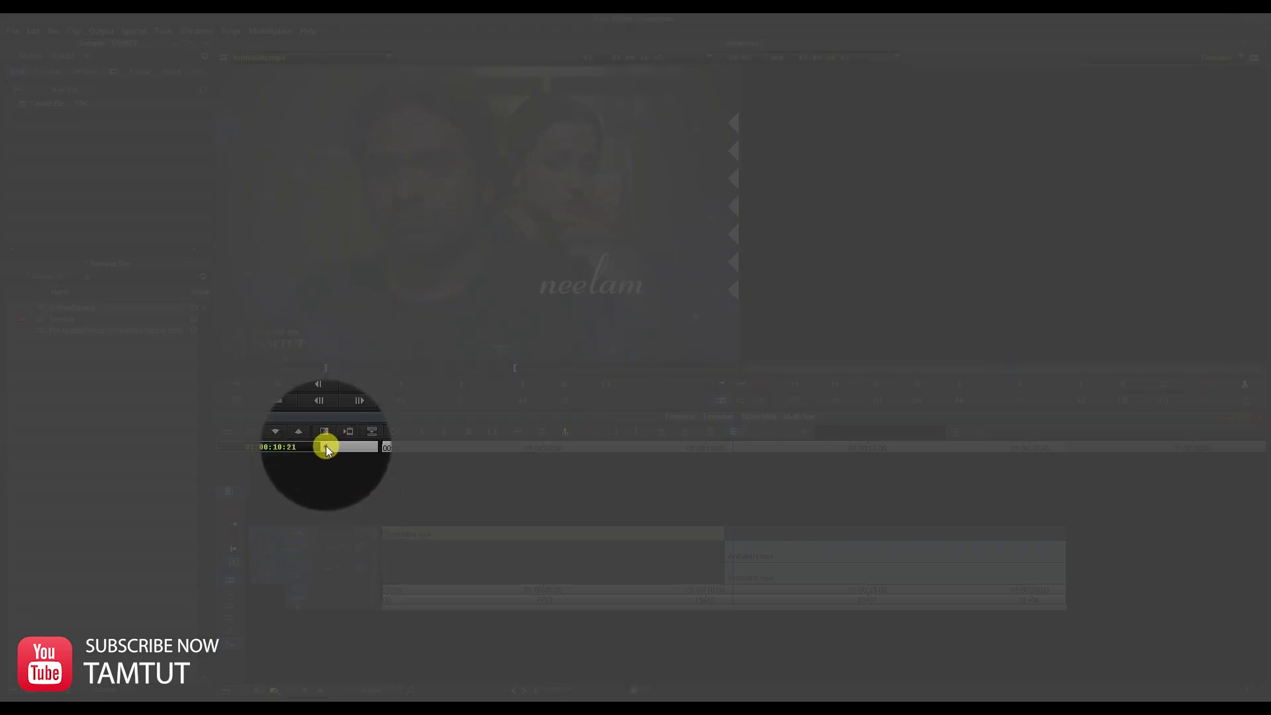
Turn on waveforms for the A1 and A2 clips and scrub into the audio clip
click(328, 548)
click(329, 569)
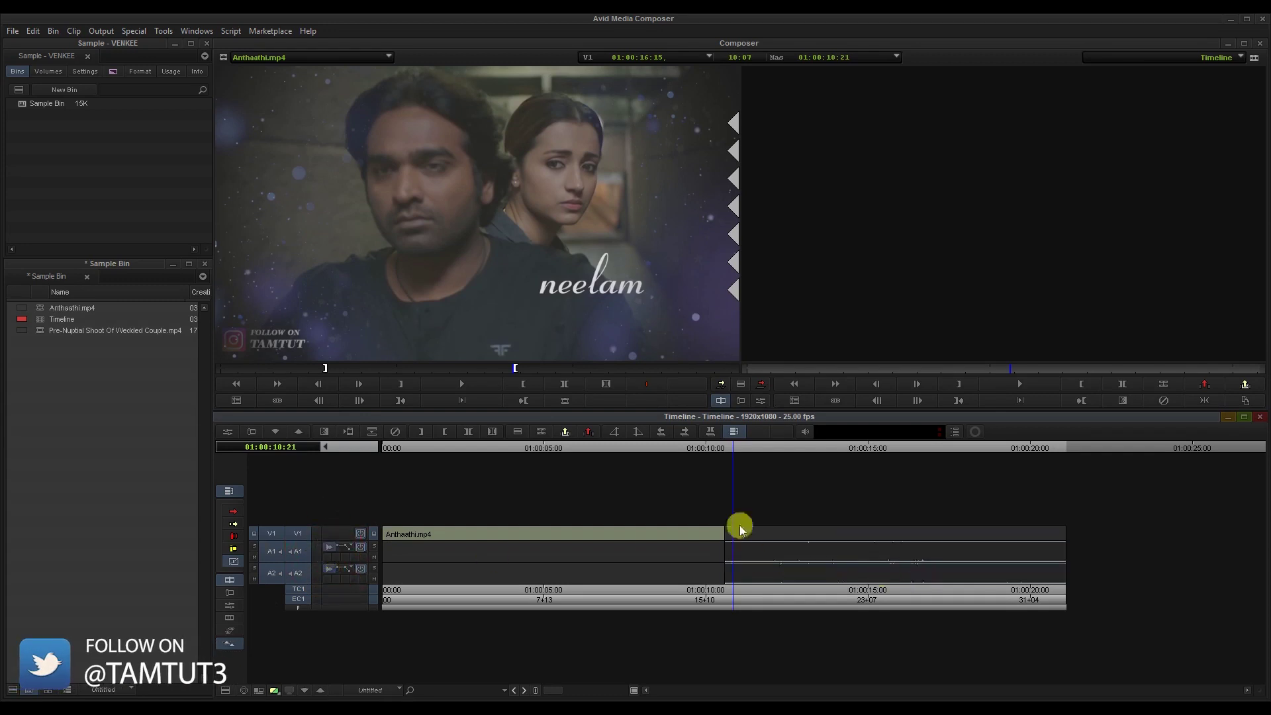
mouse_move(737, 447)
mouse_down()
mouse_move(838, 481)
mouse_move(816, 517)
mouse_up()
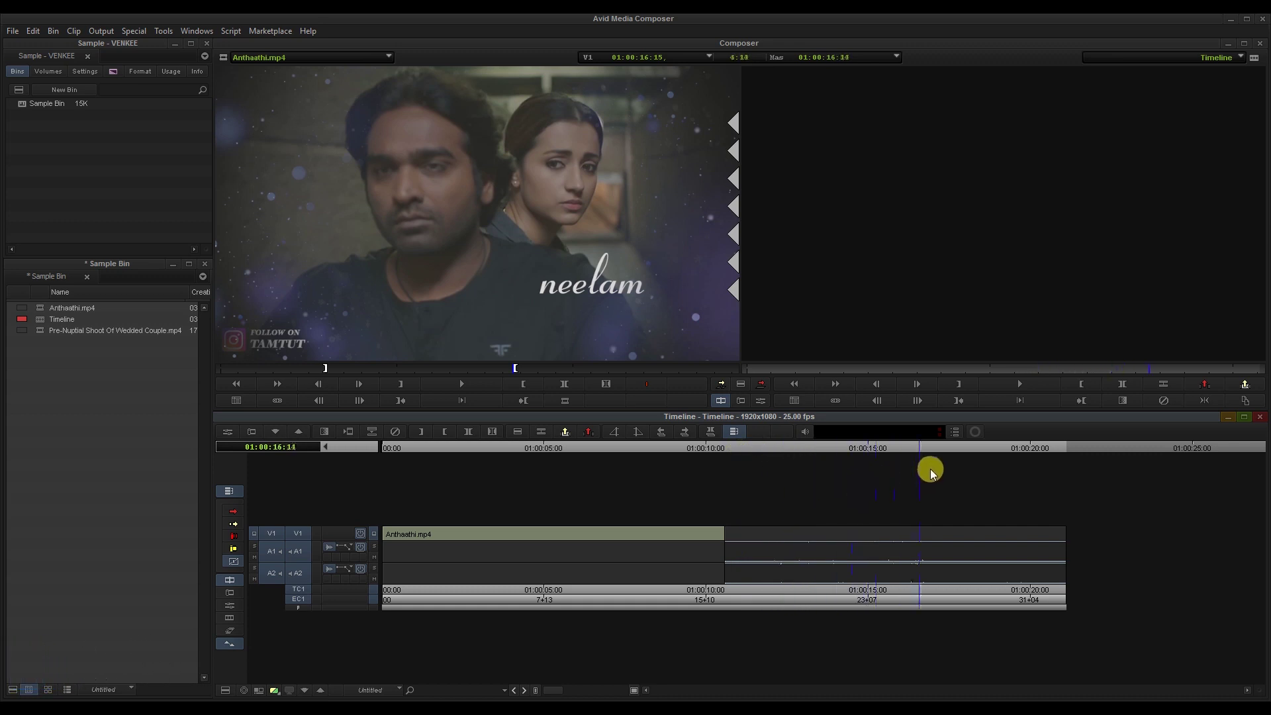
click(733, 527)
Select the V1 track and add a new V2 video track above it with Ctrl+Y
right_click(343, 532)
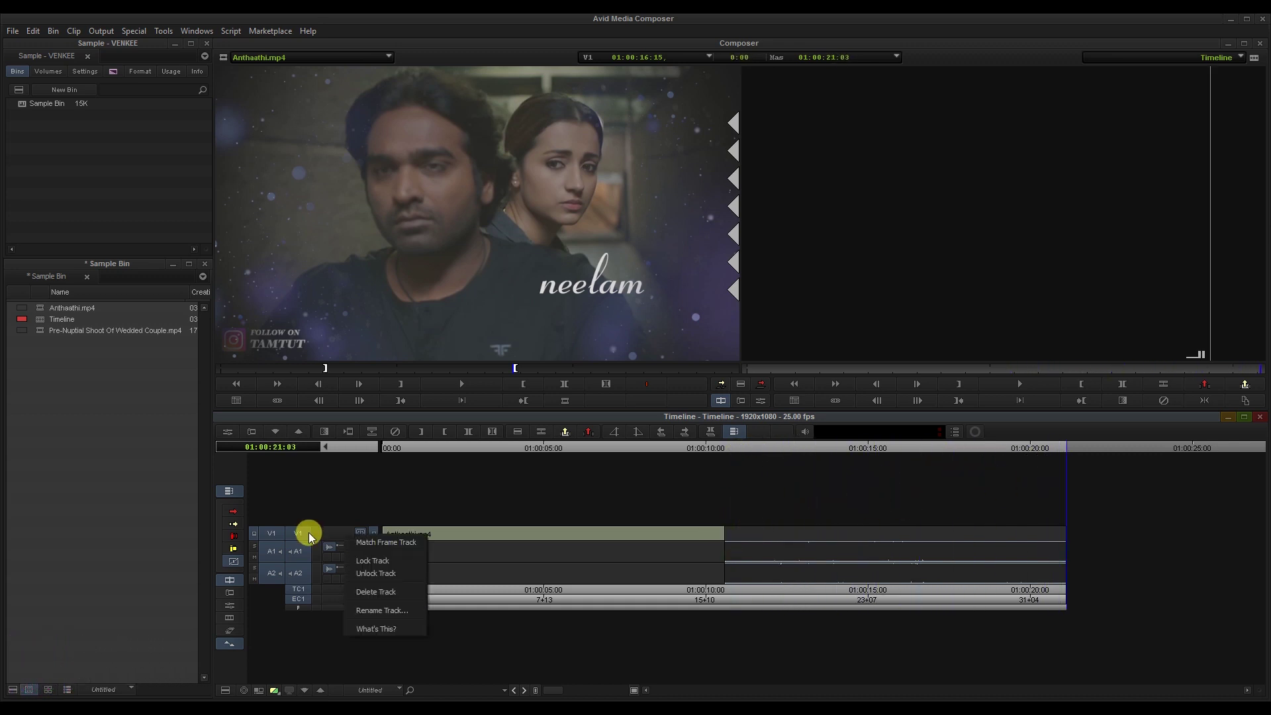
key(End)
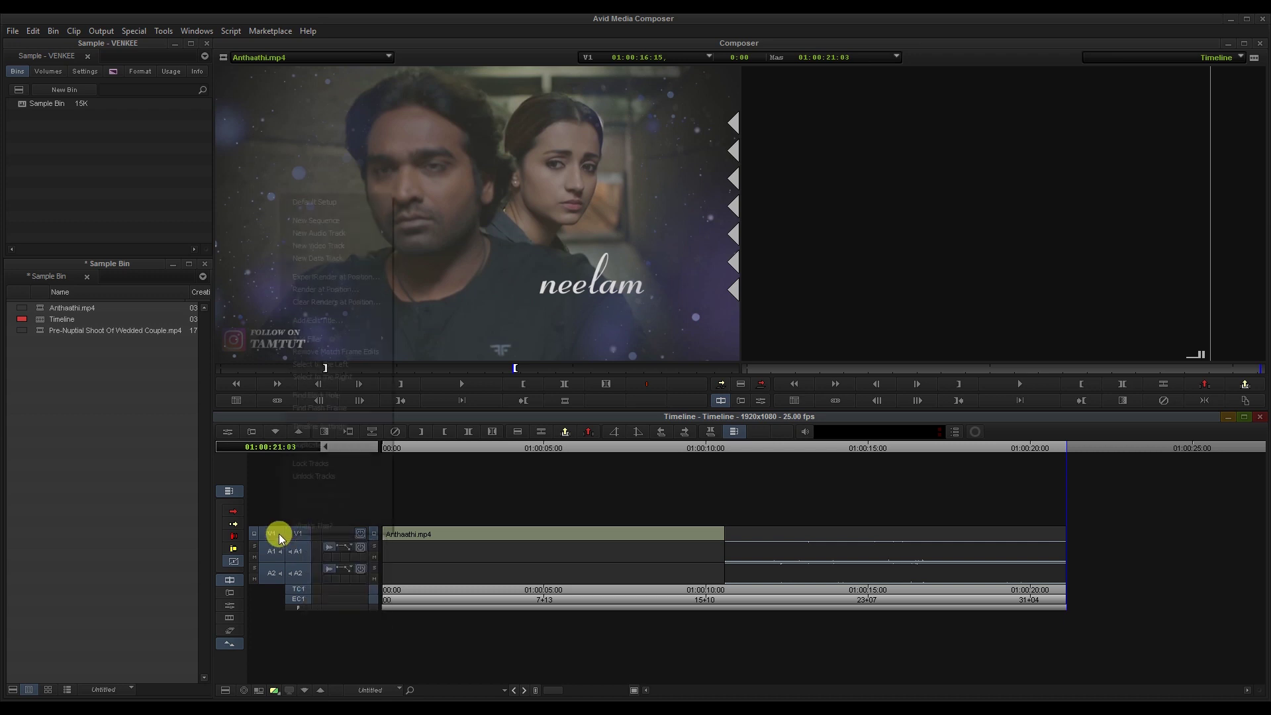
right_click(280, 533)
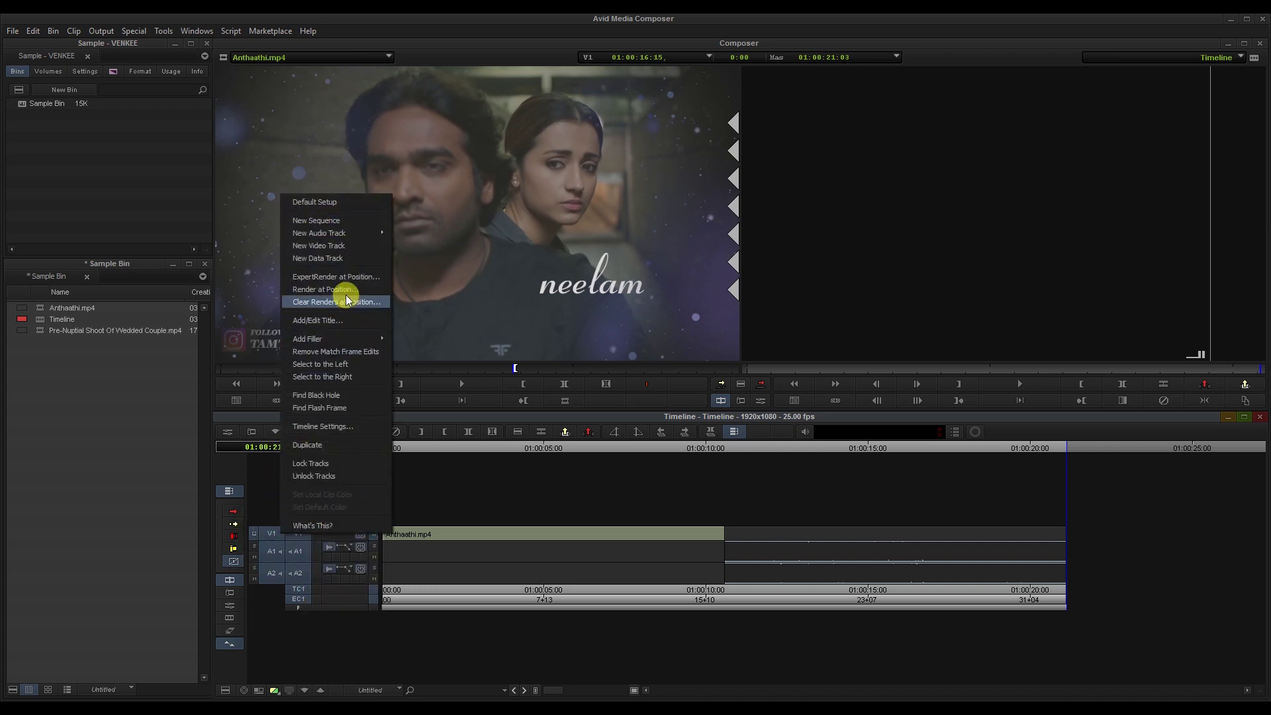
mouse_move(350, 234)
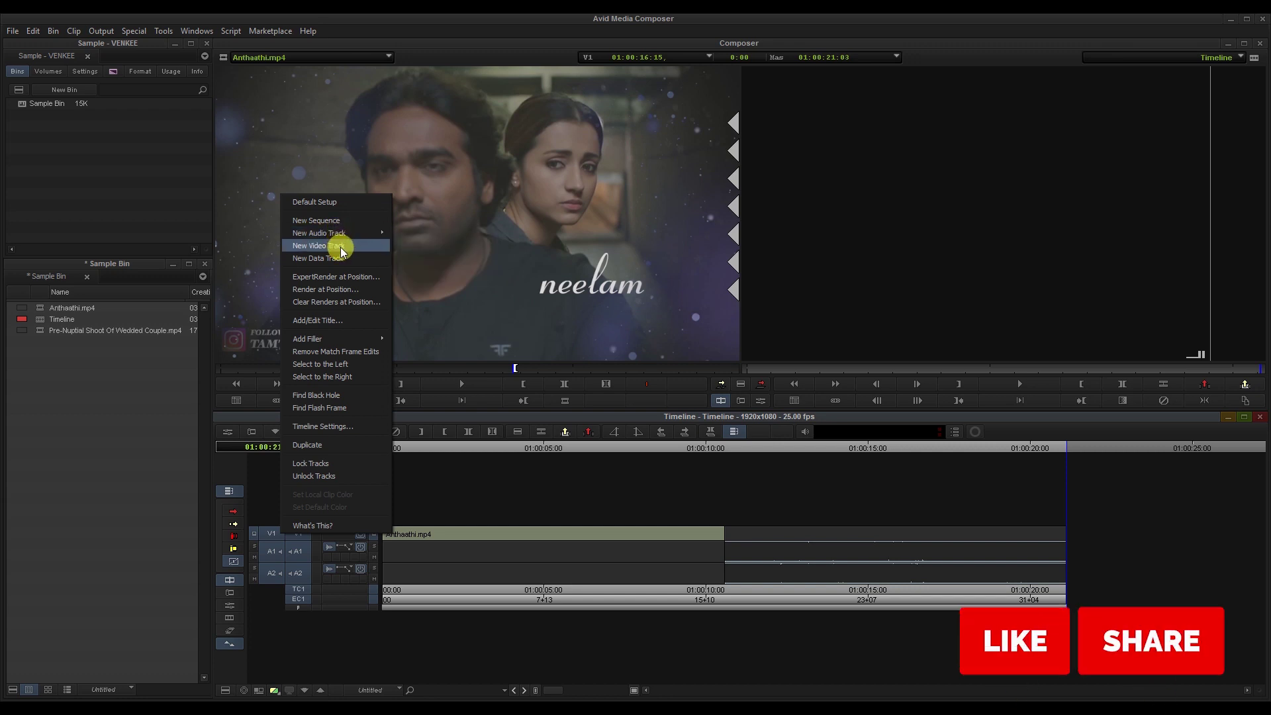
click(288, 539)
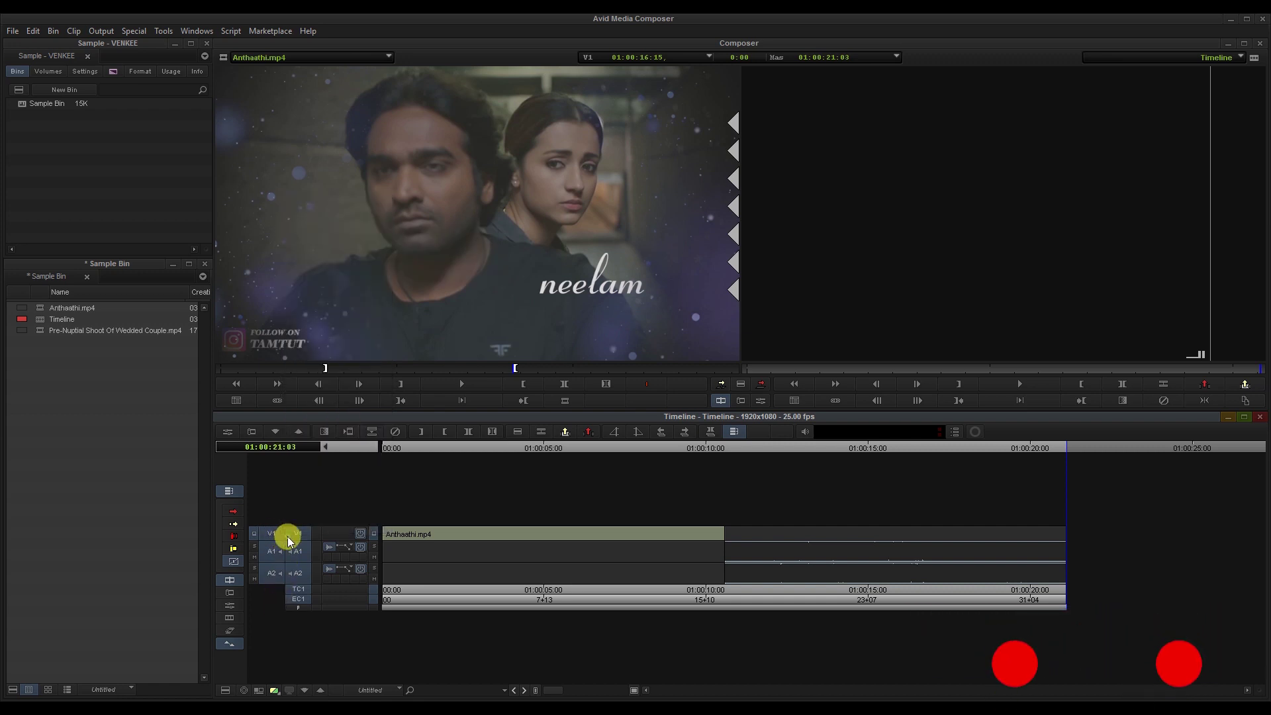
click(297, 536)
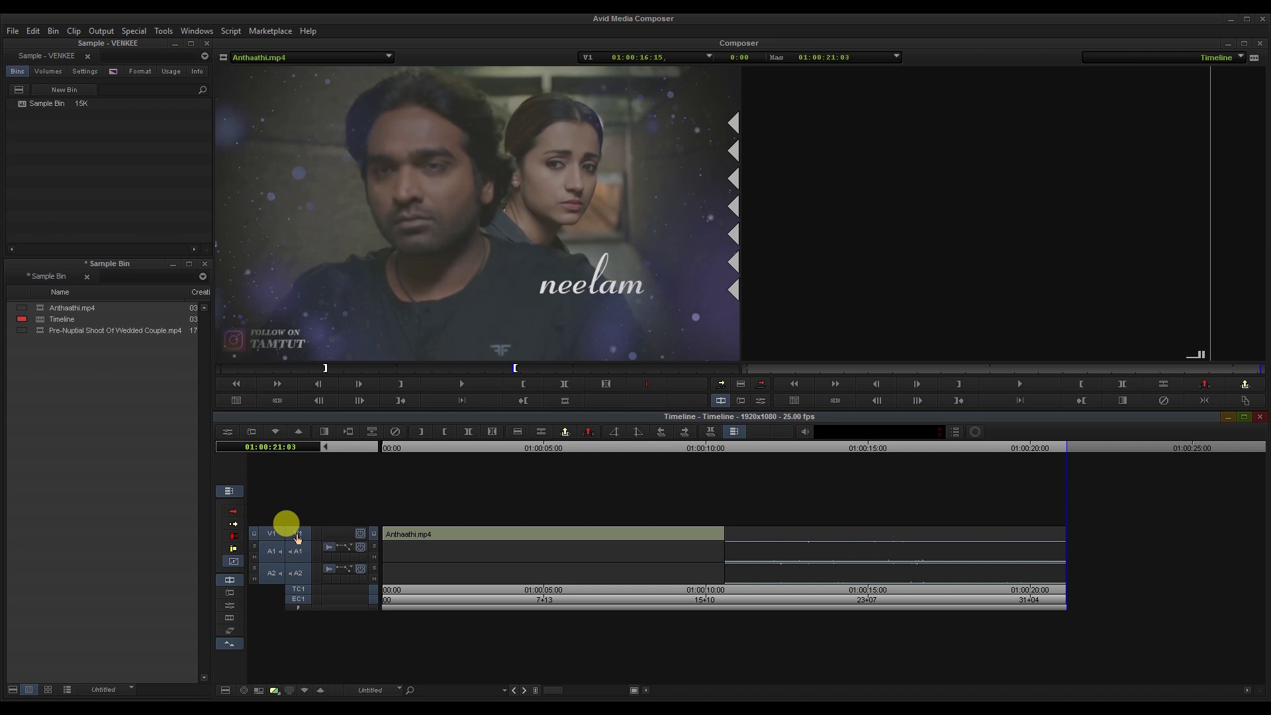
key(ctrl+y)
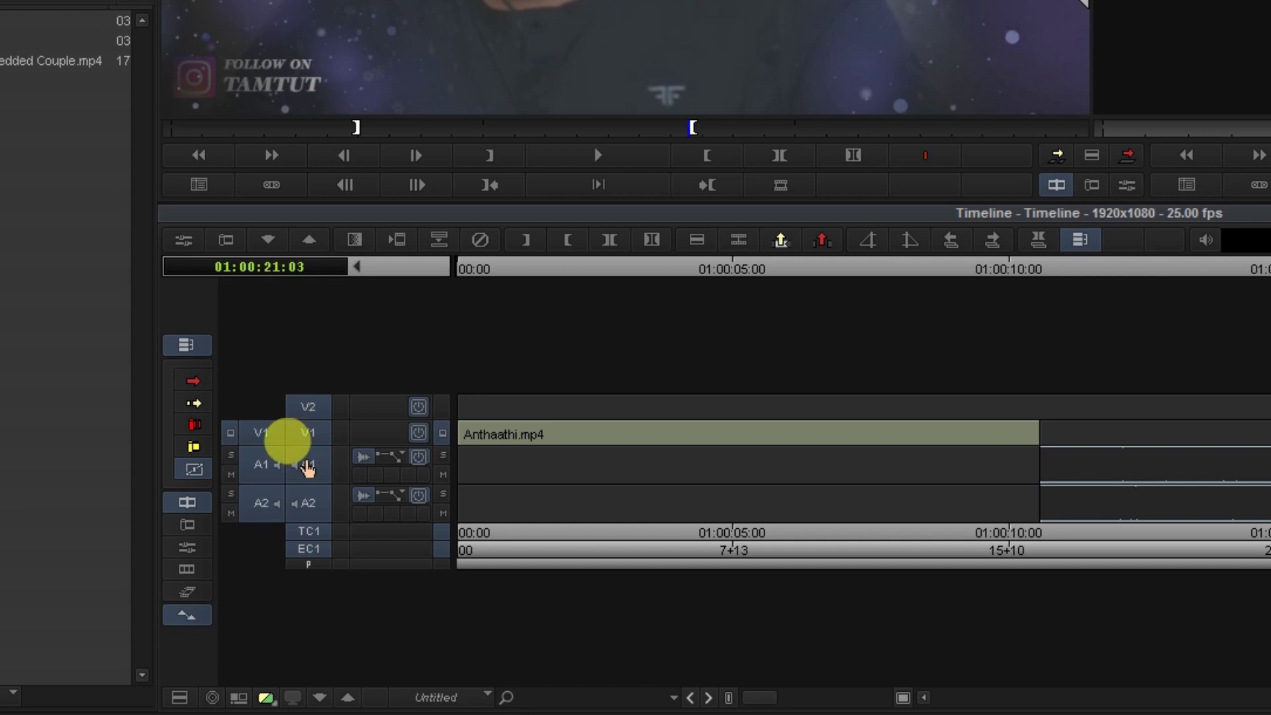
Add audio tracks A3 and A4 below A1 and A2
key(ctrl+u)
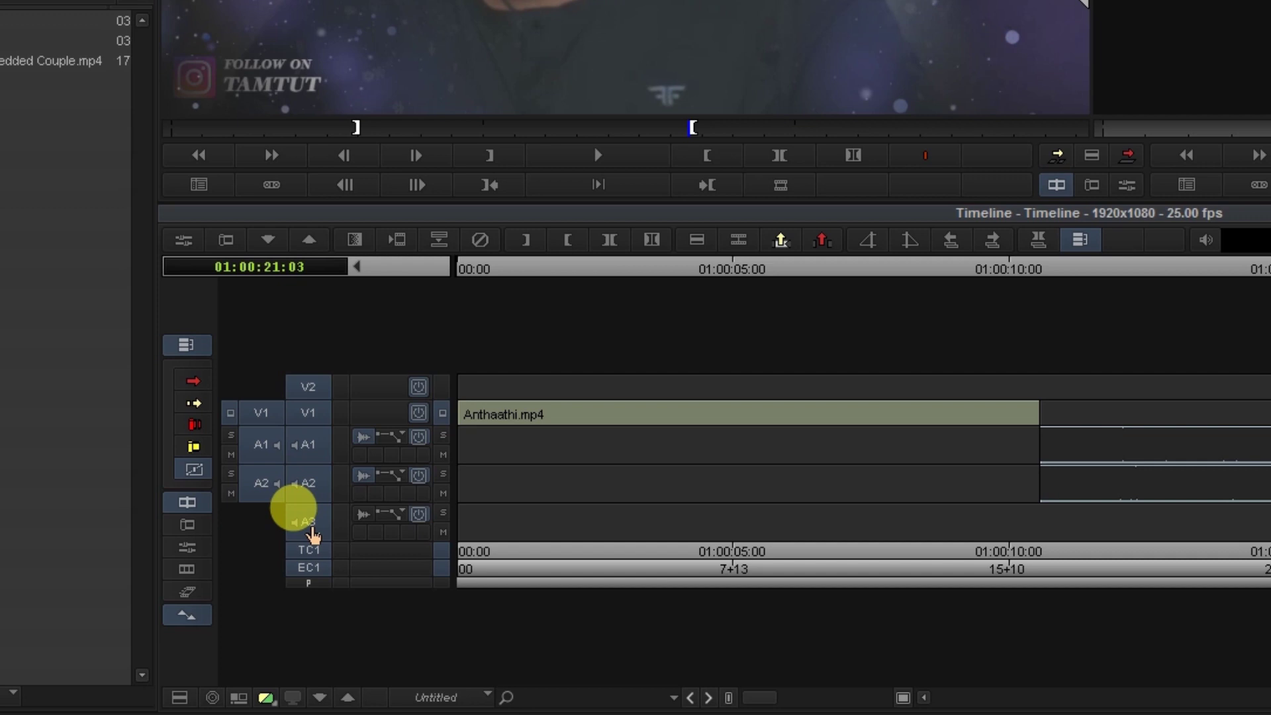
click(312, 528)
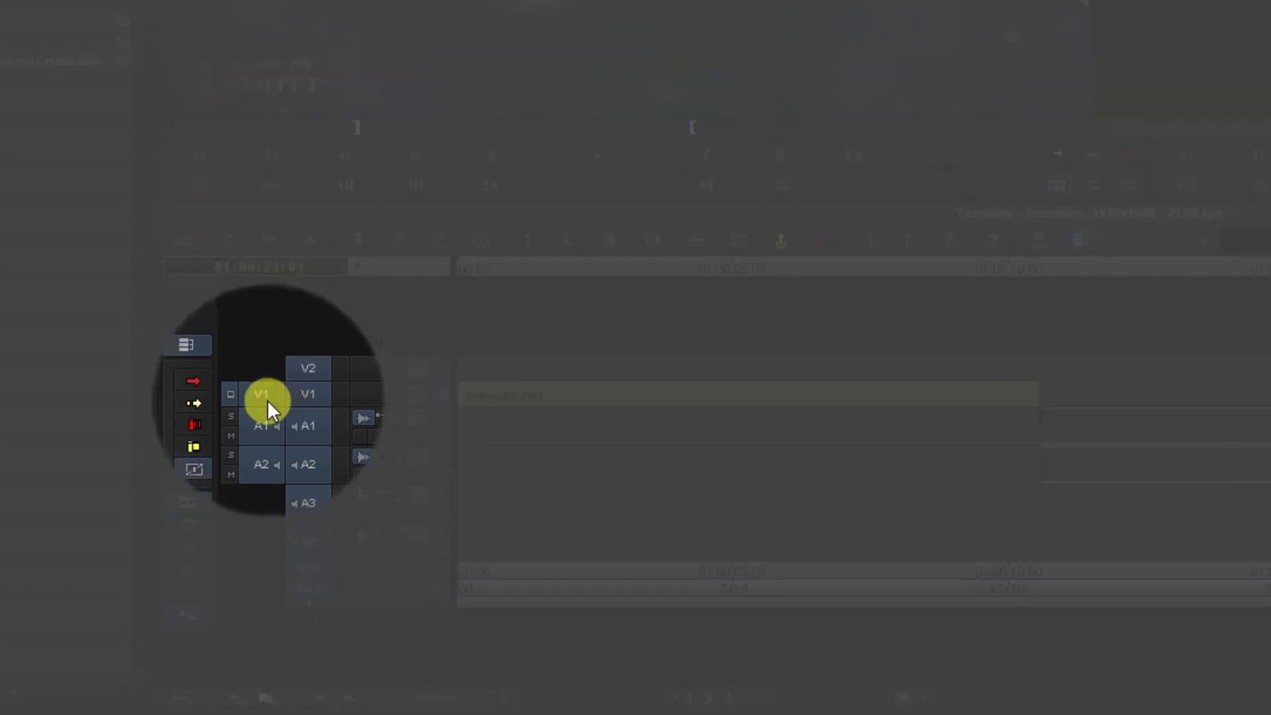
Patch source video to V2 and source audio A1 and A2 to tracks A3 and A4
click(261, 396)
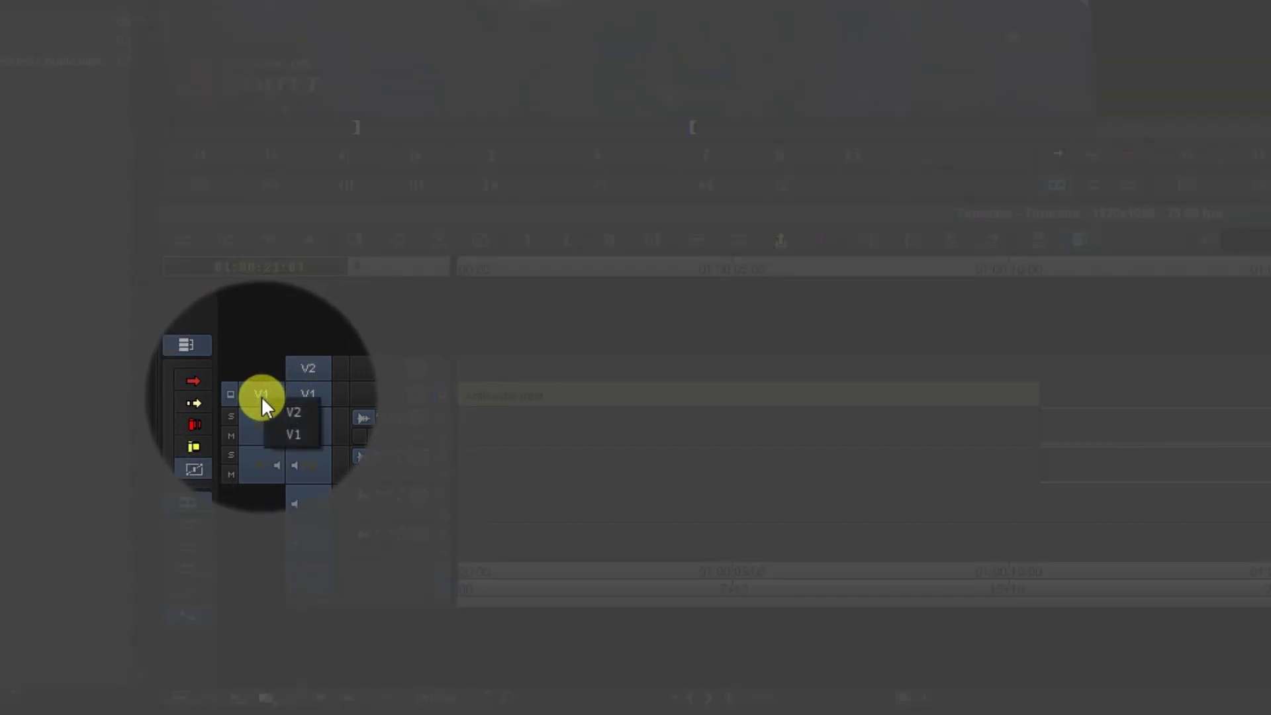
click(295, 409)
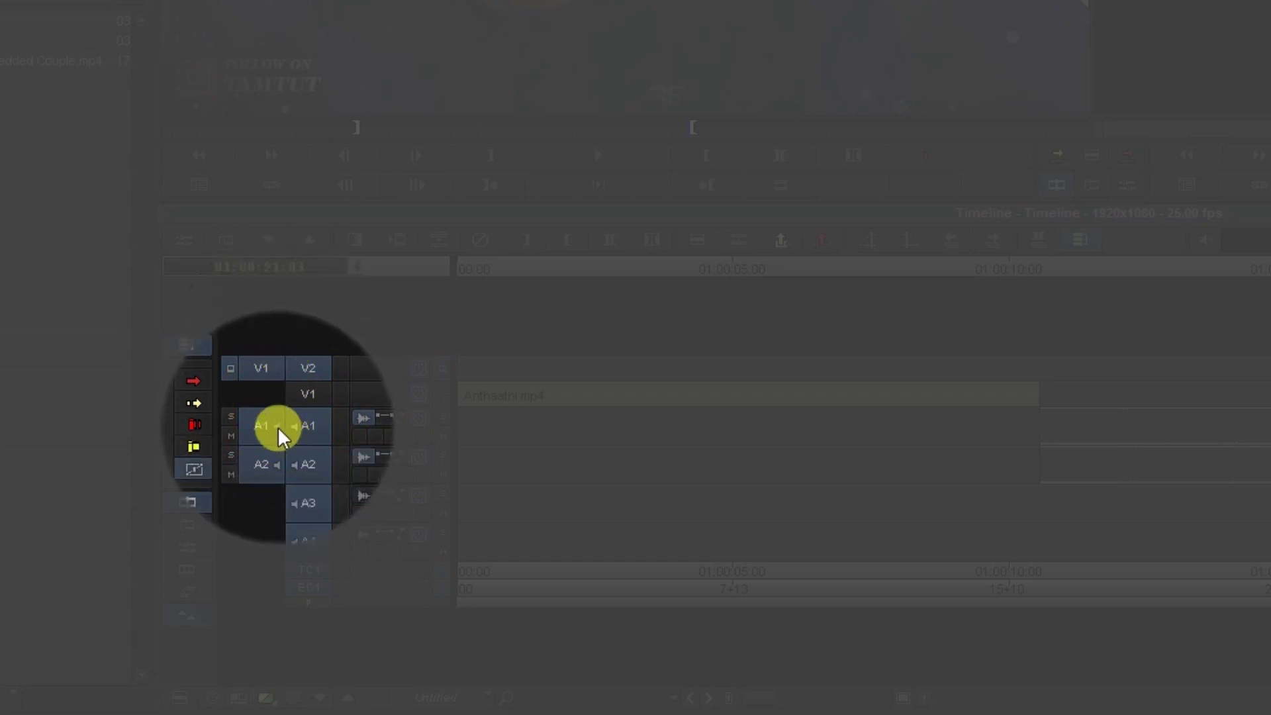
drag(270, 424, 308, 506)
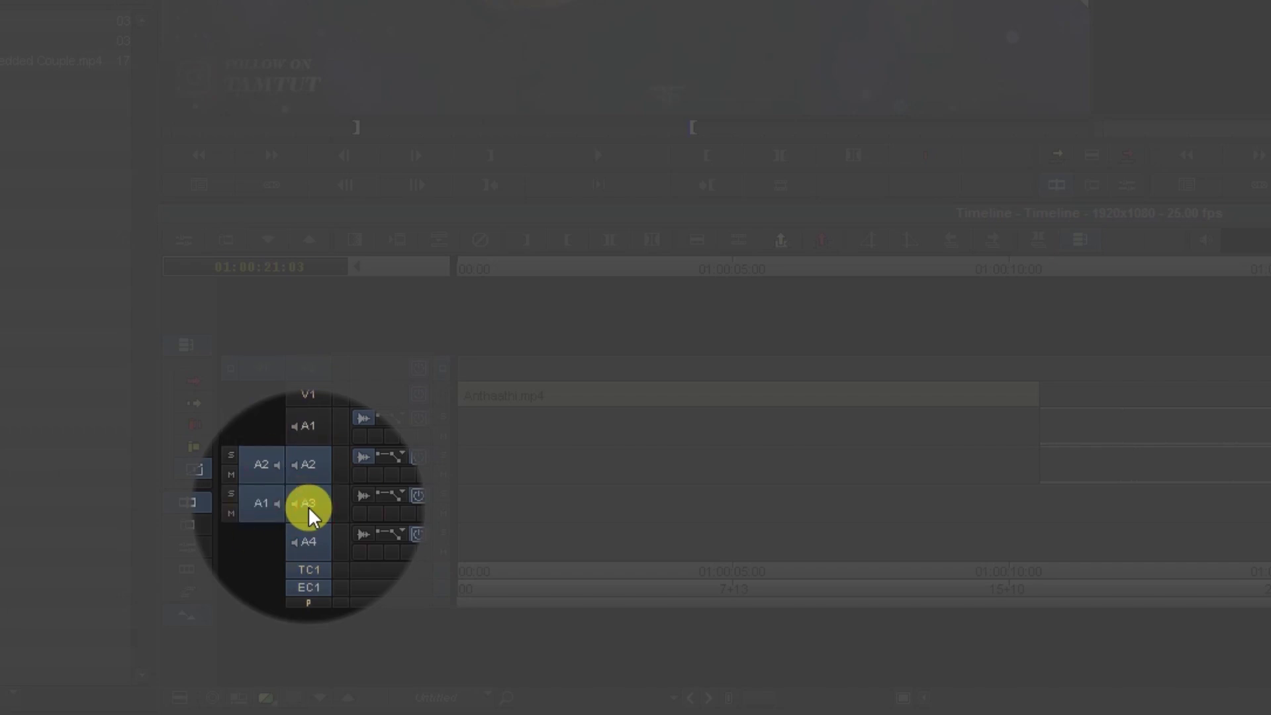
drag(258, 467, 306, 539)
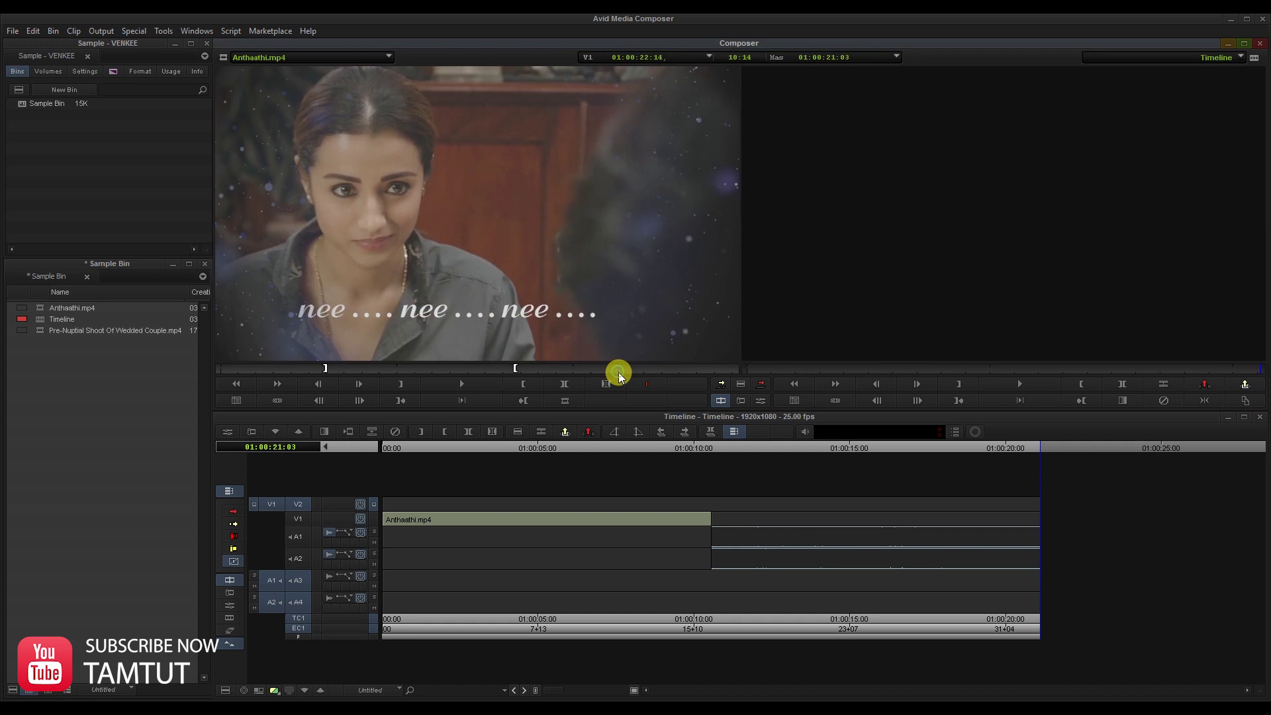
Mark a new Anthaathi.mp4 range and edit it onto V2, A3 and A4 from about 01:00:21
click(613, 369)
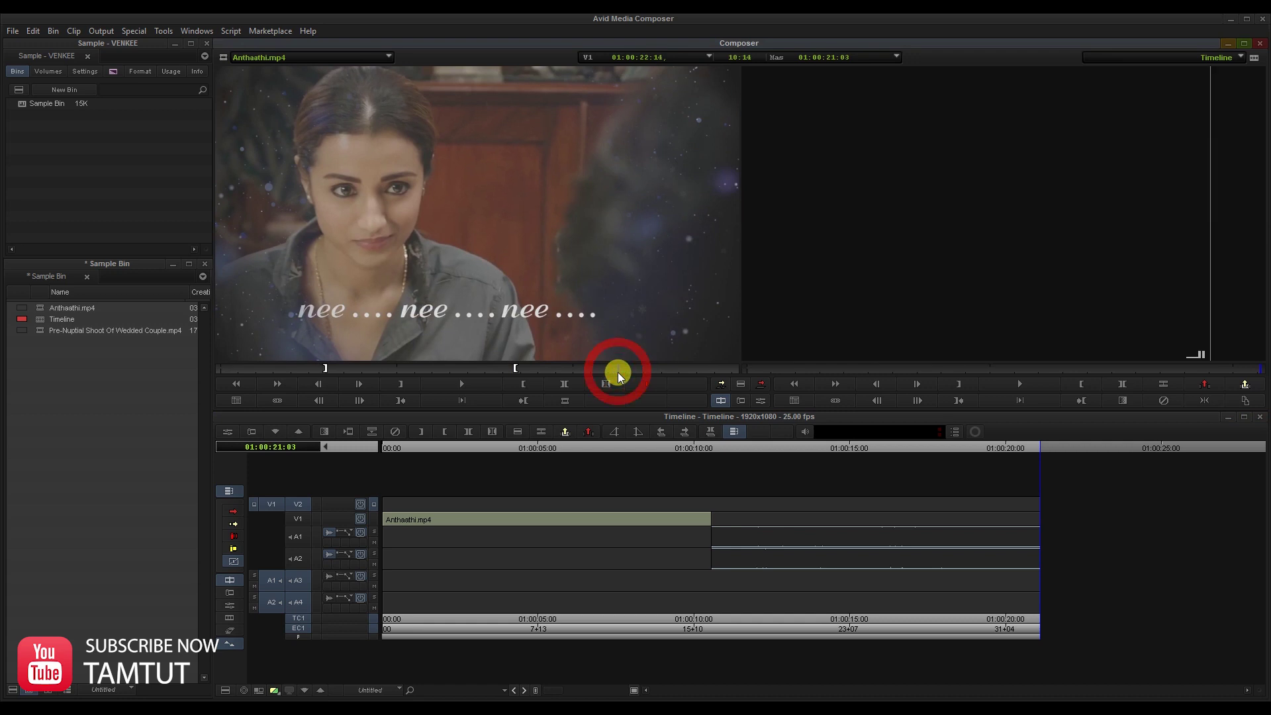
key(i)
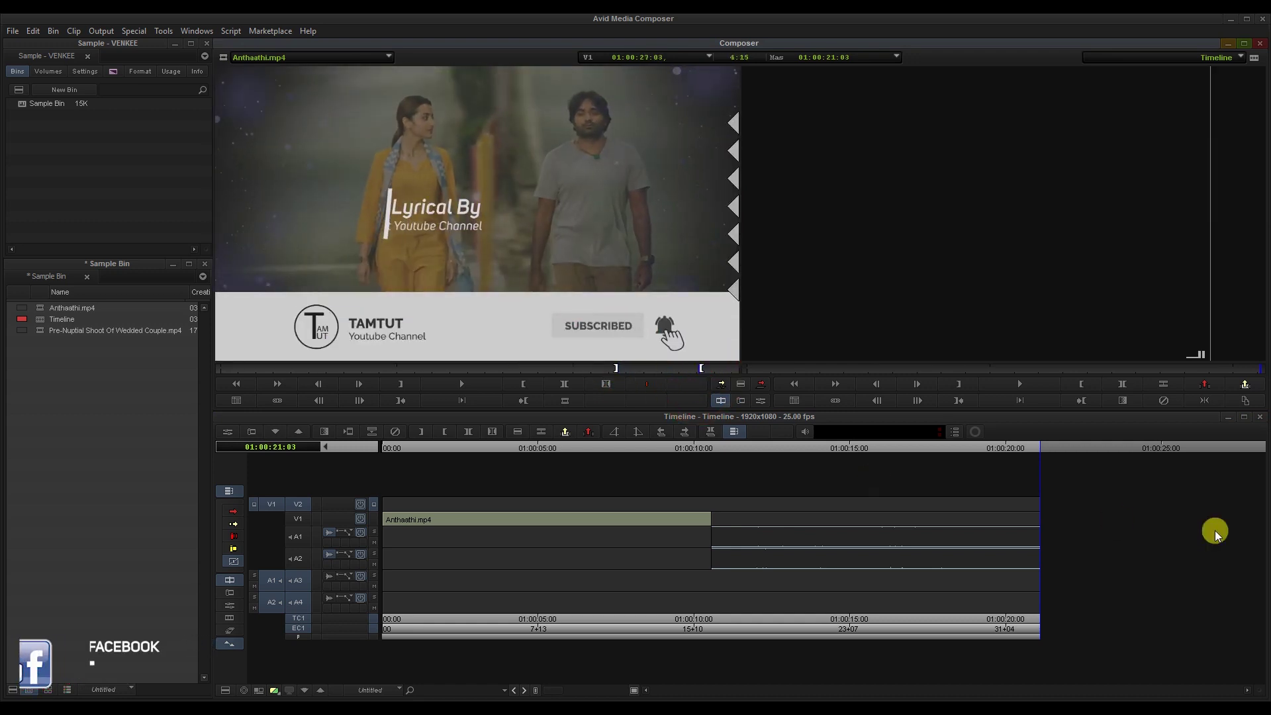
key(v)
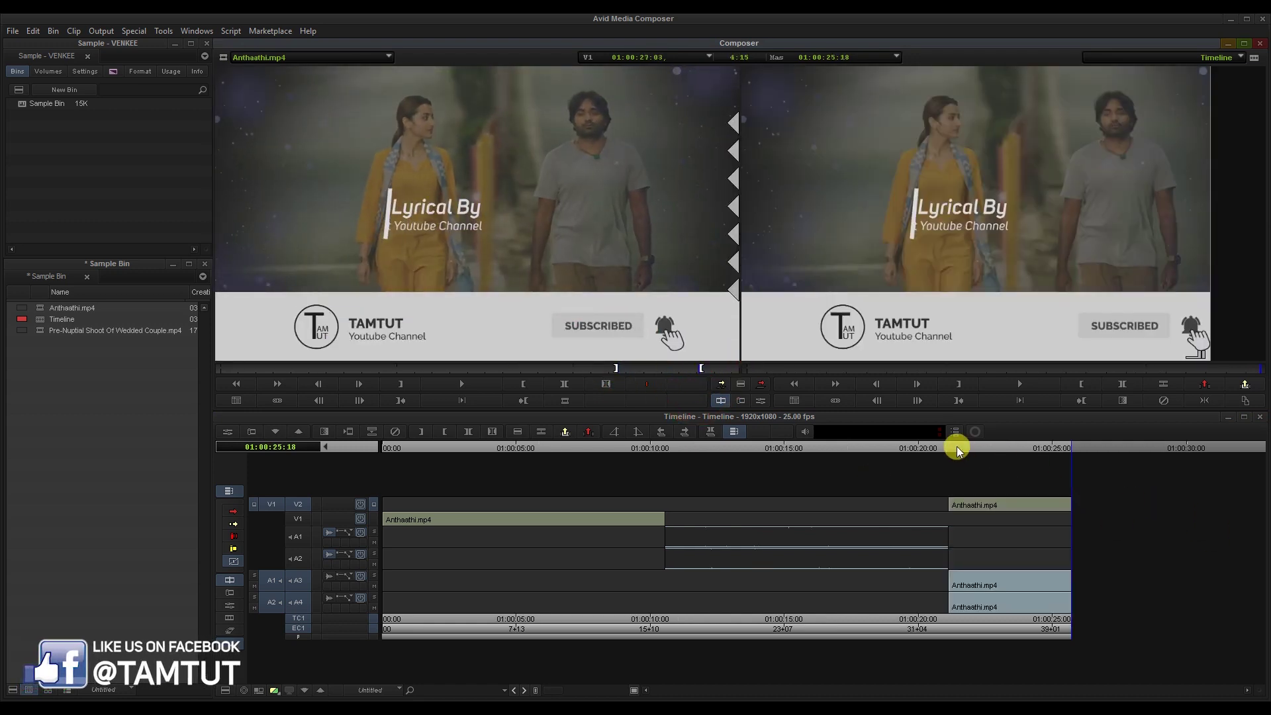
click(954, 448)
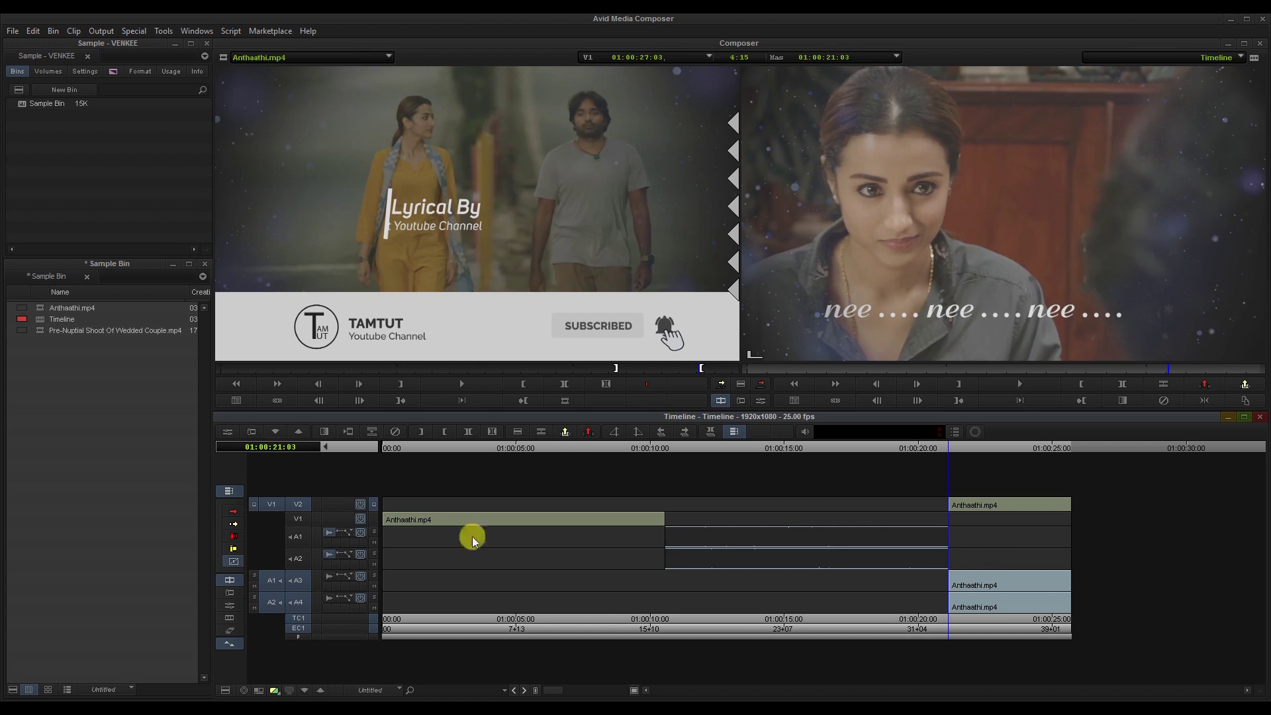
click(388, 447)
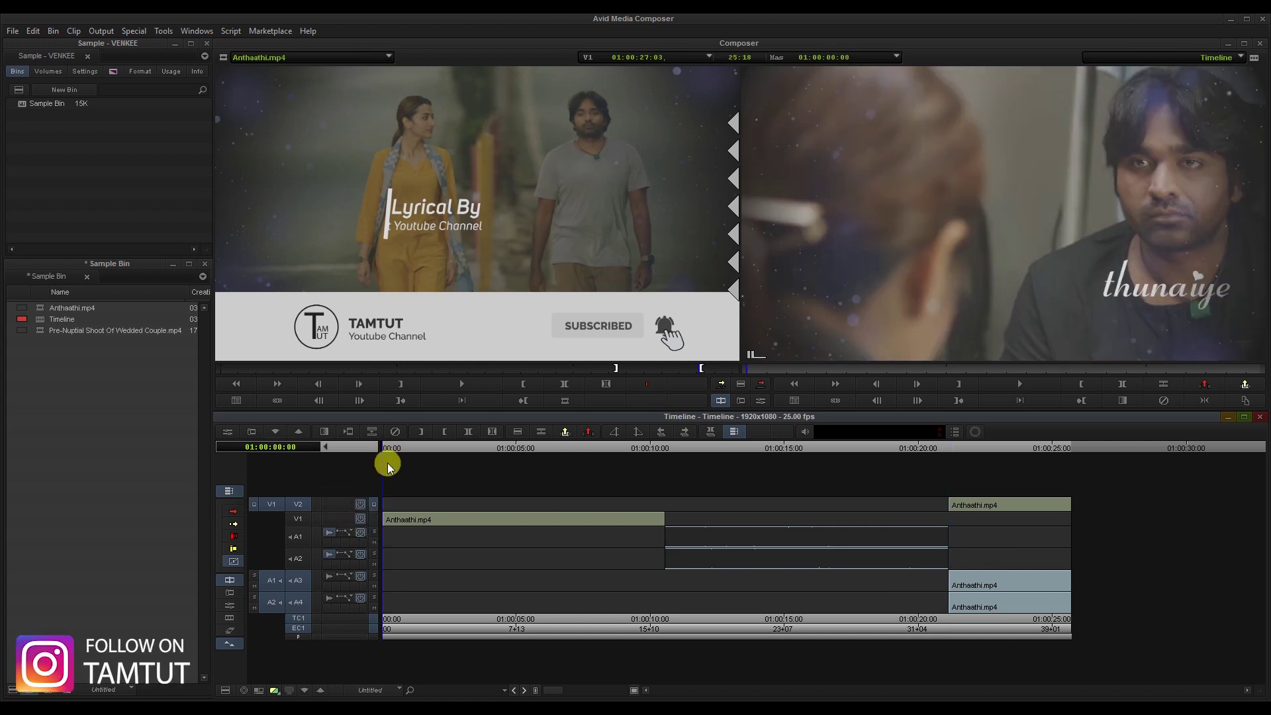
Add tracks V3, A5 and A6, patching source video to V3 and source audio A1 to A5
key(ctrl+y)
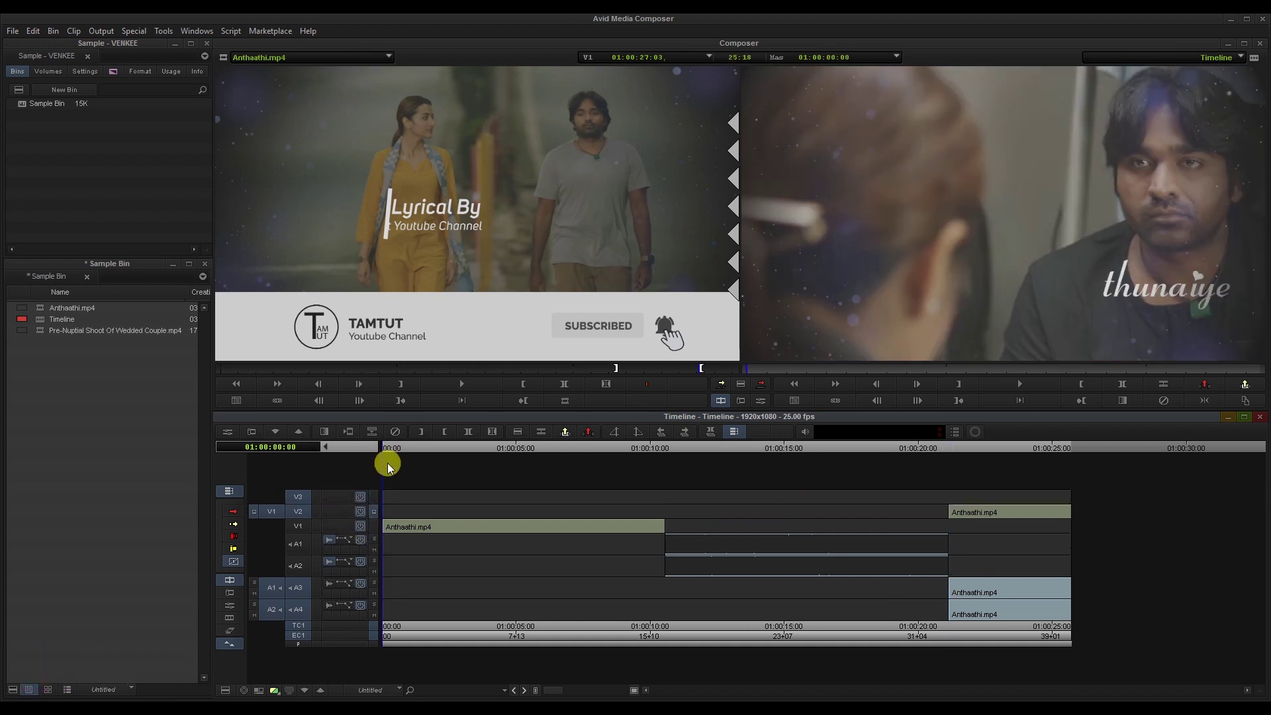
key(ctrl+u)
key(ctrl+u)
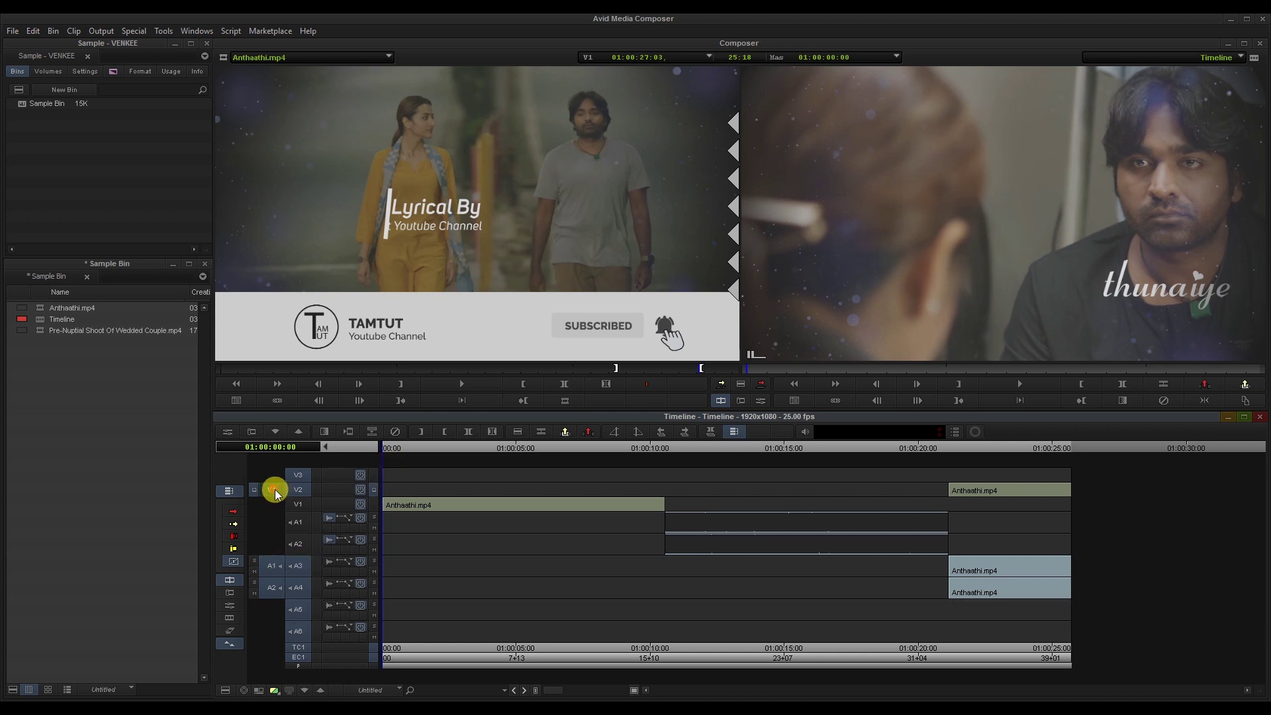
drag(277, 490, 306, 478)
click(277, 573)
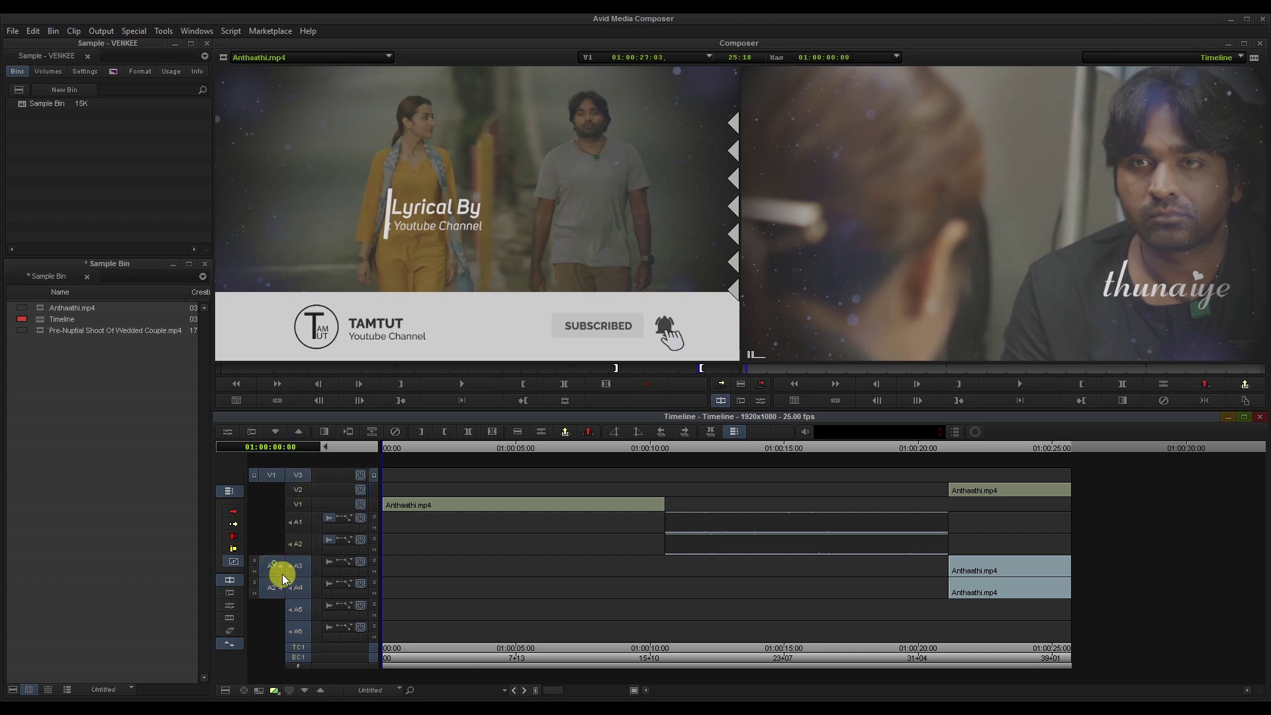
drag(282, 578, 304, 632)
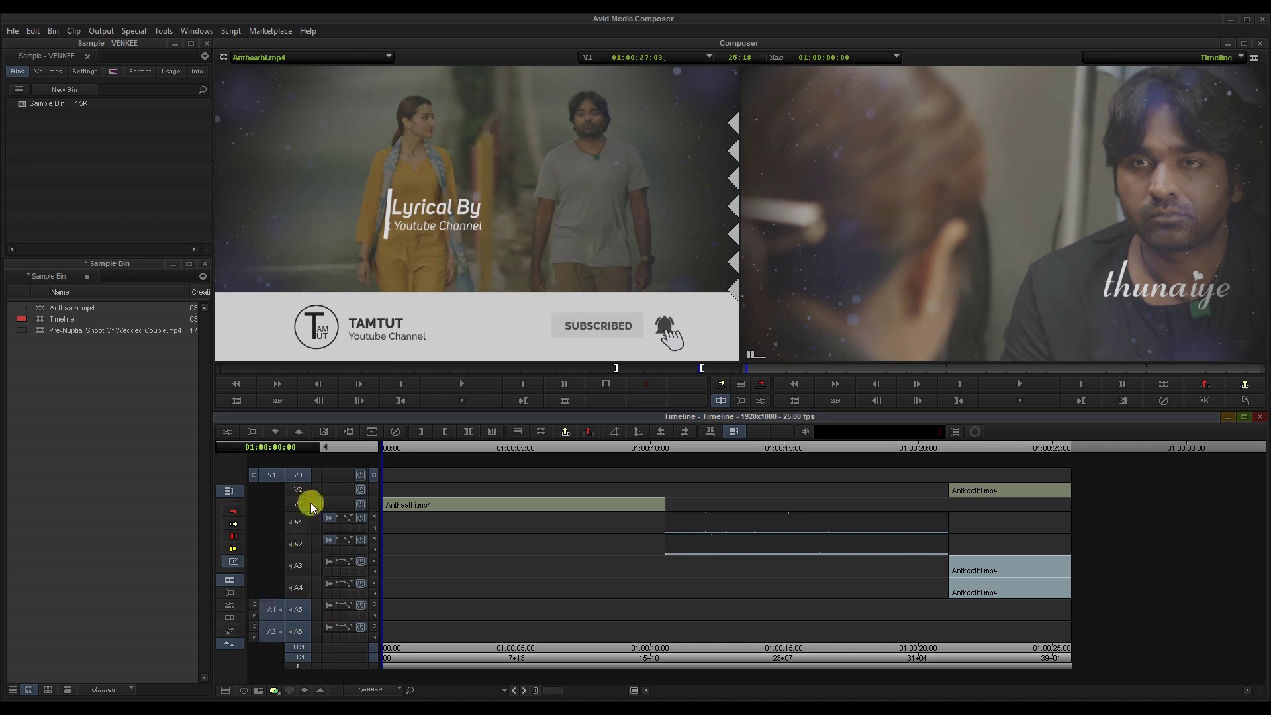